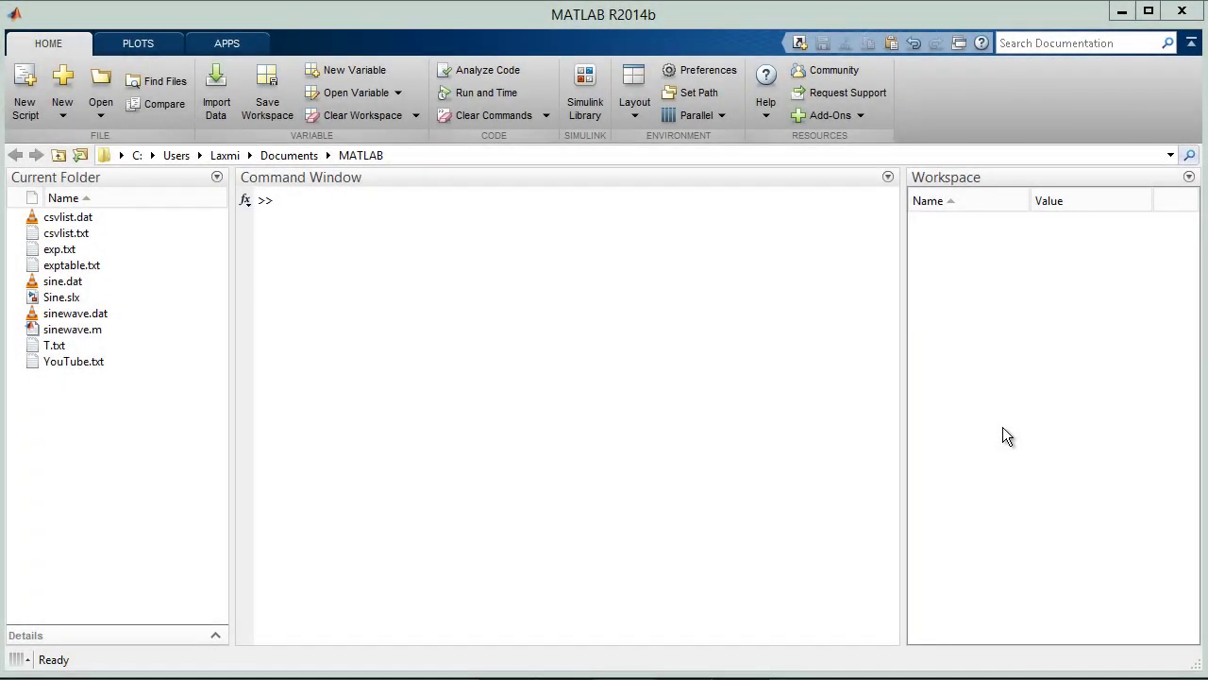
Step: Start Simulink from the Command Window, accepting the 'simulink' correction for the mistyped 'siulink'
left_click(519, 283)
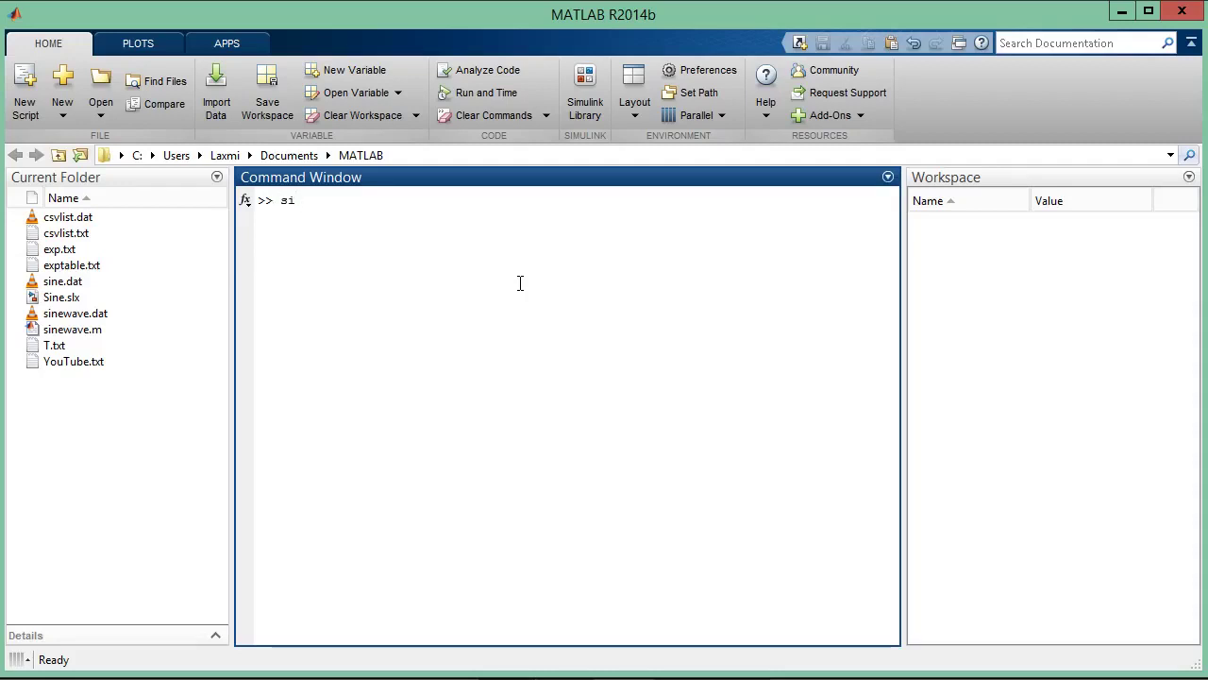
type("siulink")
key("Return")
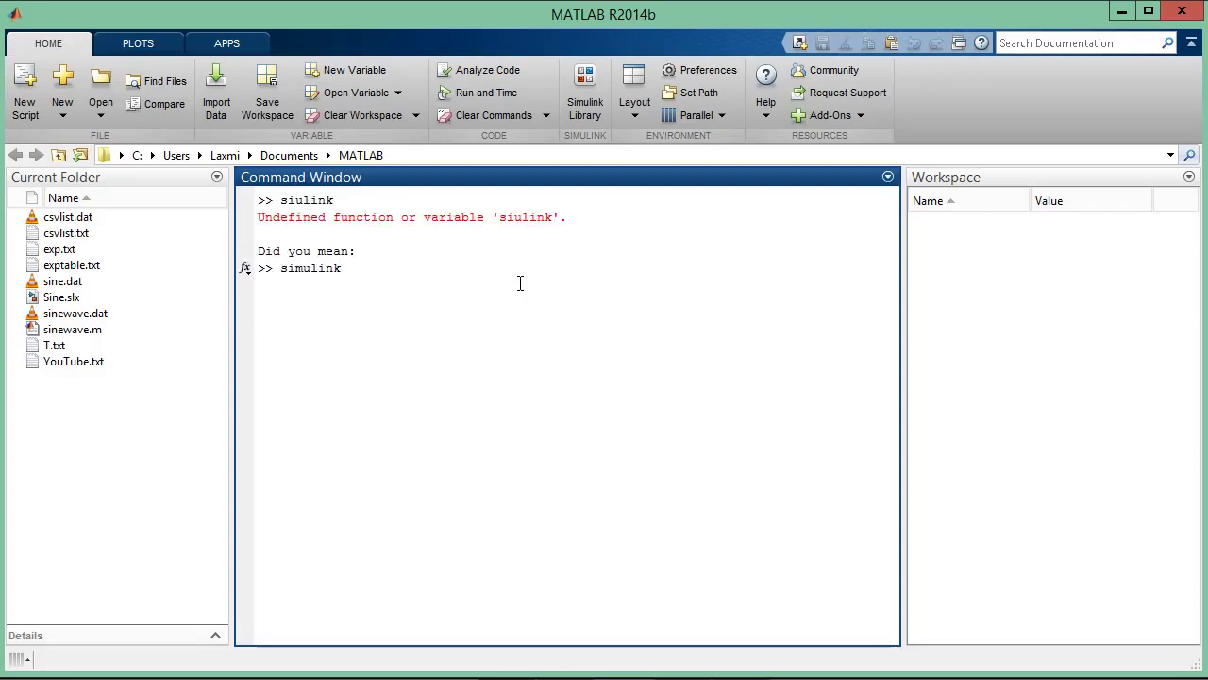
key("Return")
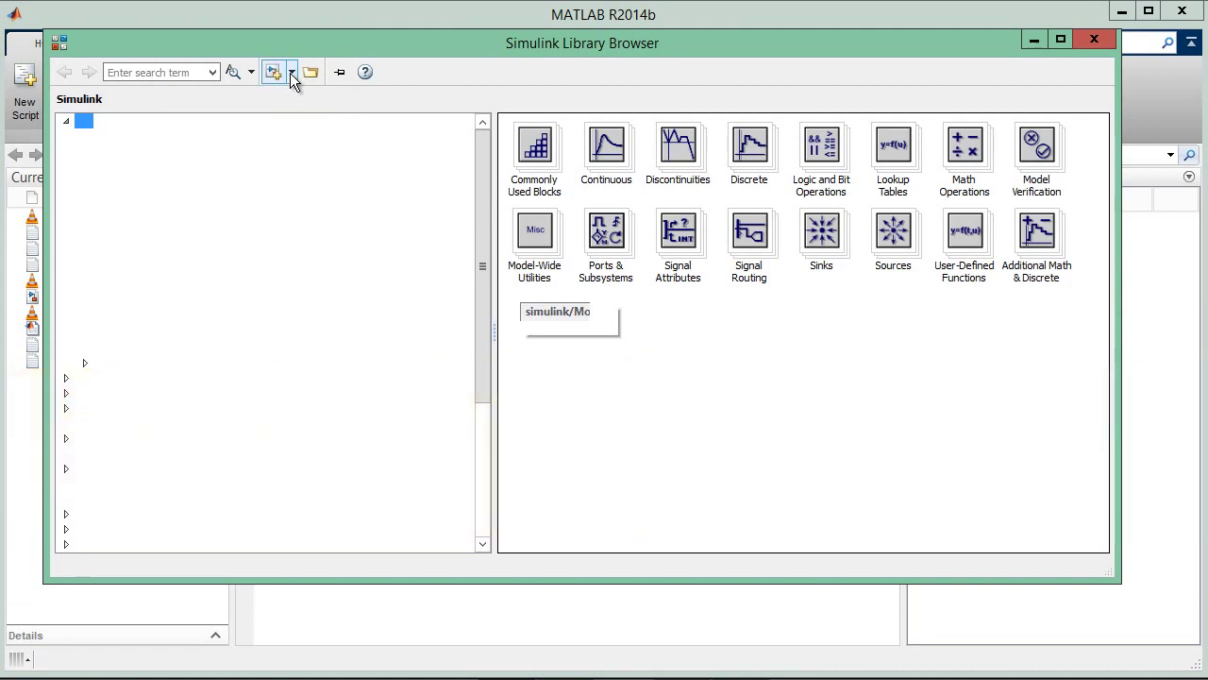
Step: Create a new blank model via New > New Model, then return to the Library Browser's search box
left_click(292, 72)
left_click(304, 96)
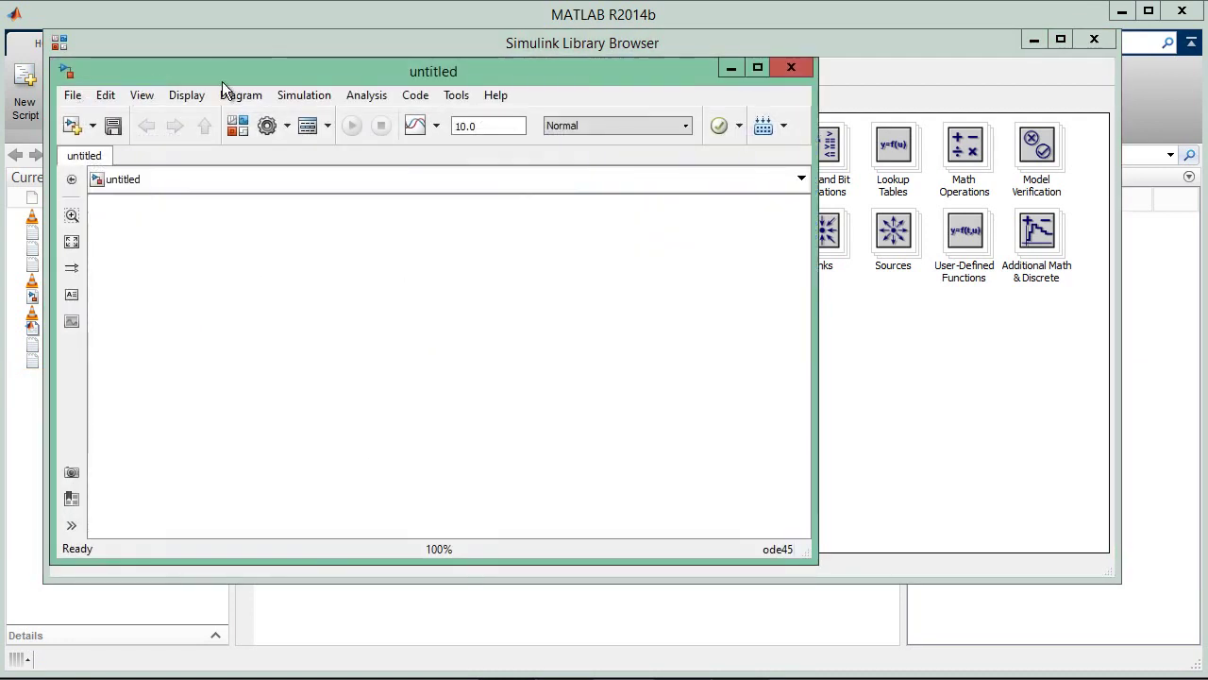
left_click(866, 47)
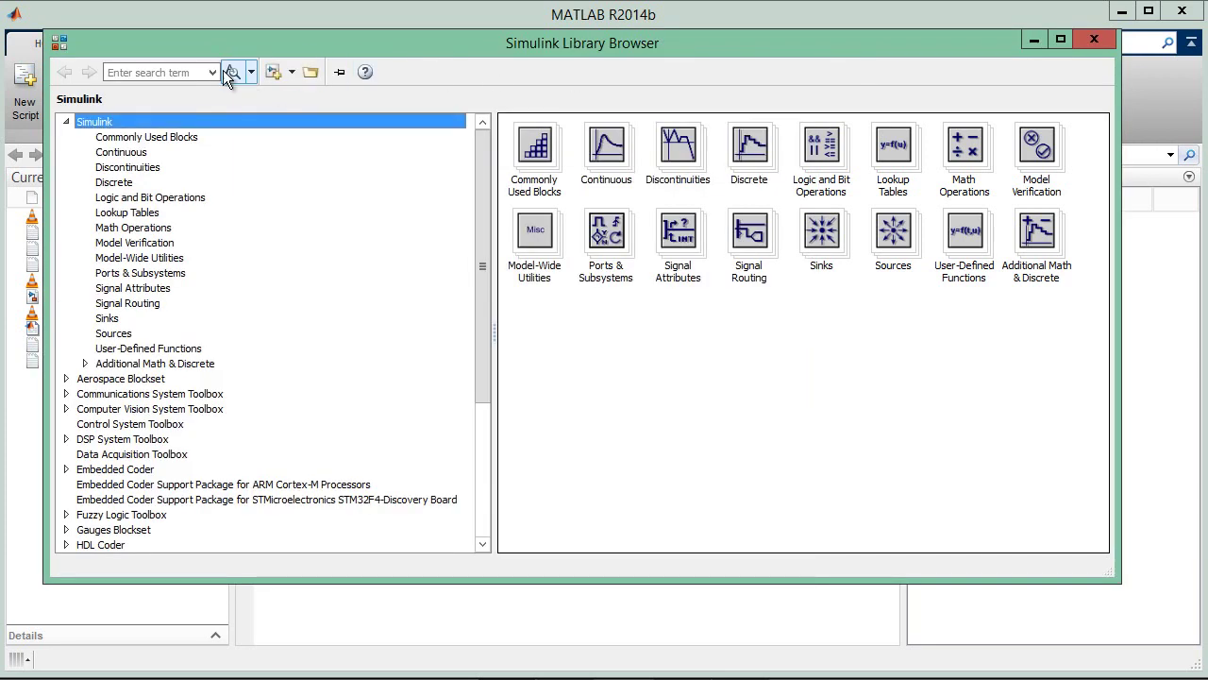
left_click(179, 71)
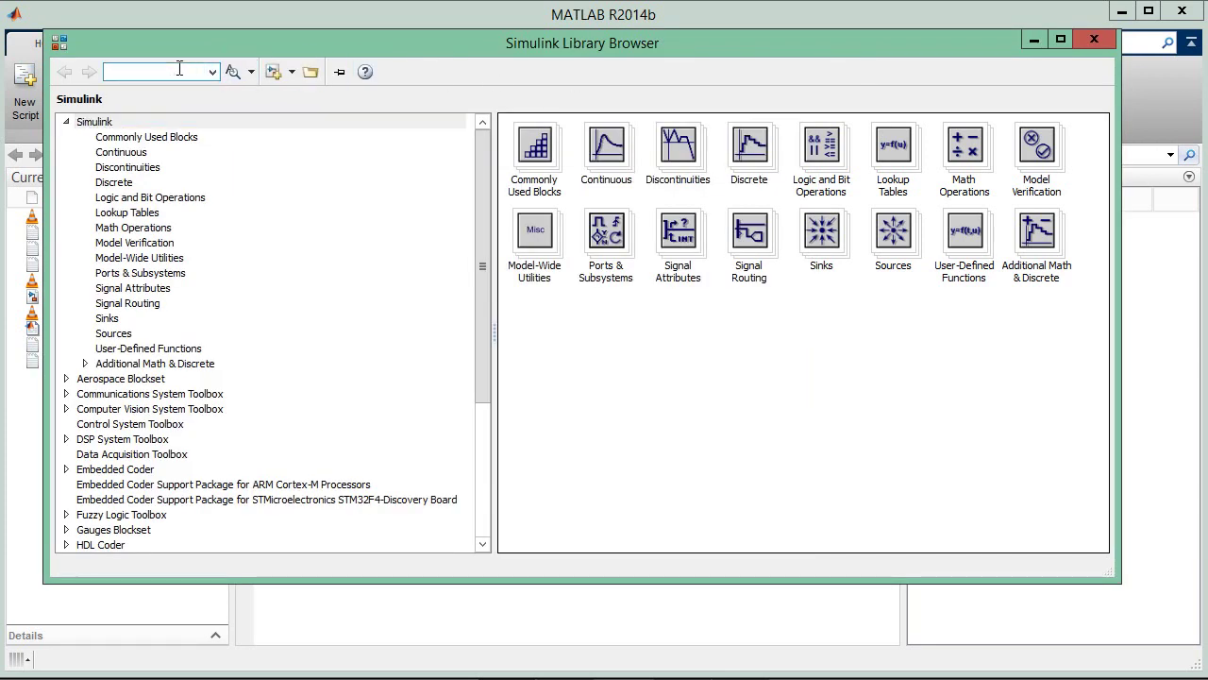
Step: Search the library for 'sine' and add the Sine Wave and Chirp Signal blocks to model untitled
key("Return")
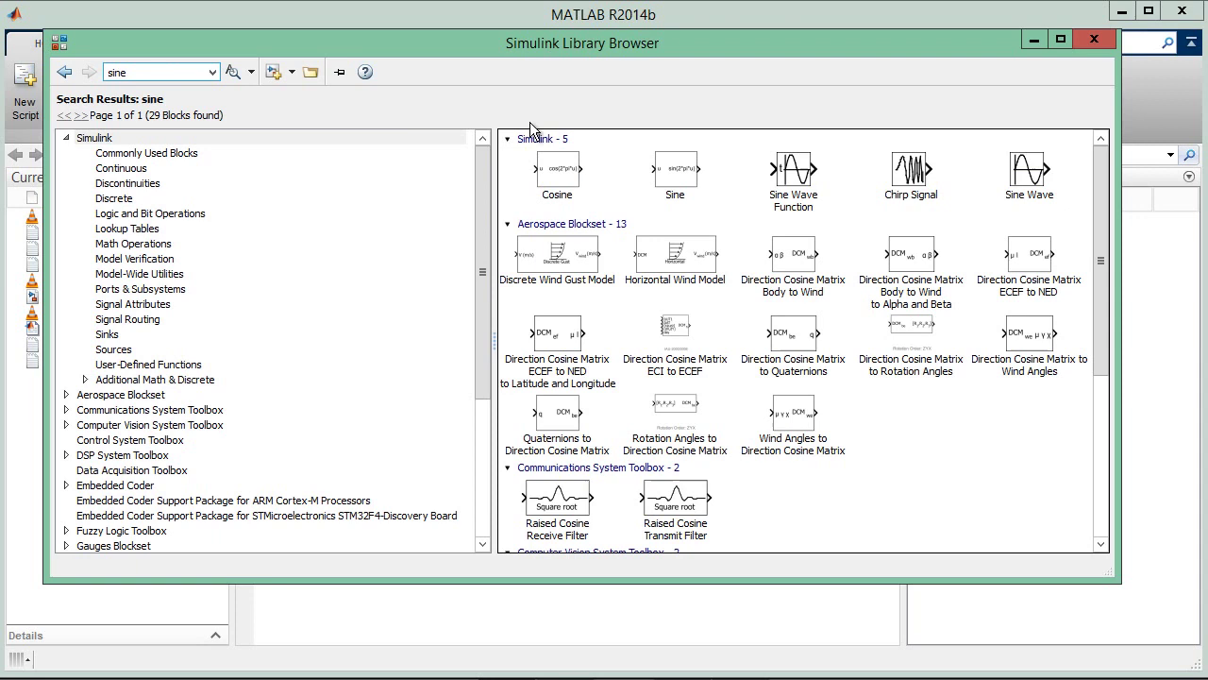
left_click(1034, 175)
right_click(1035, 176)
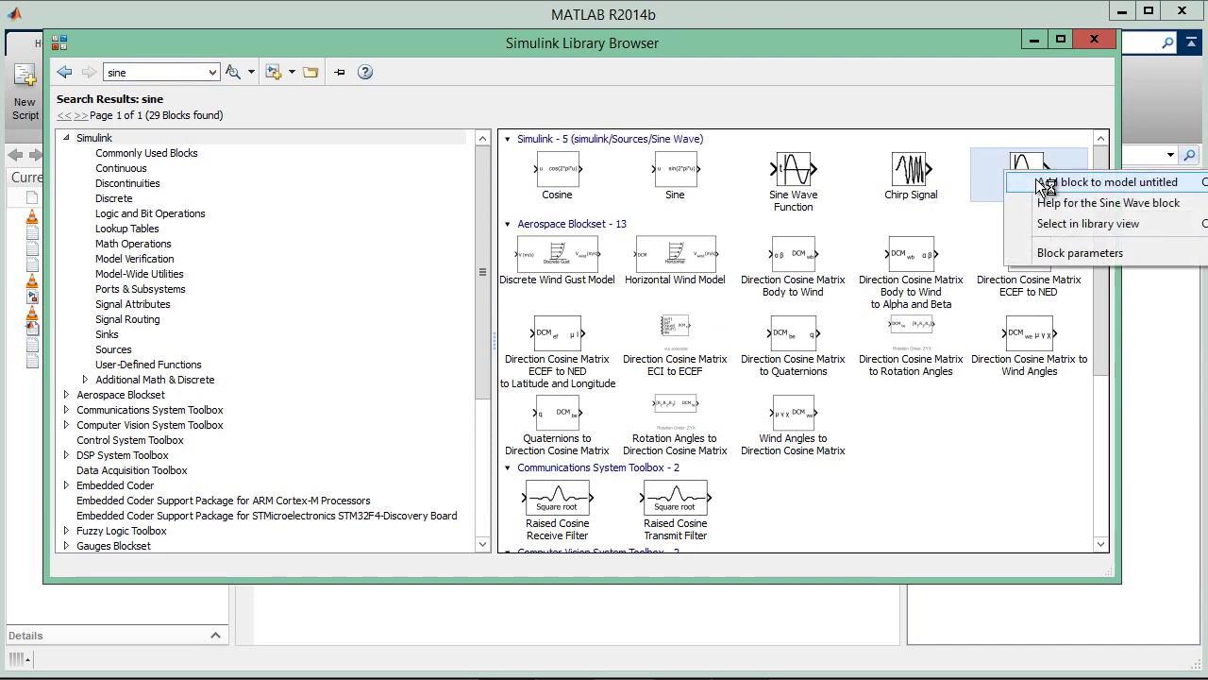
left_click(1048, 198)
left_click(918, 174)
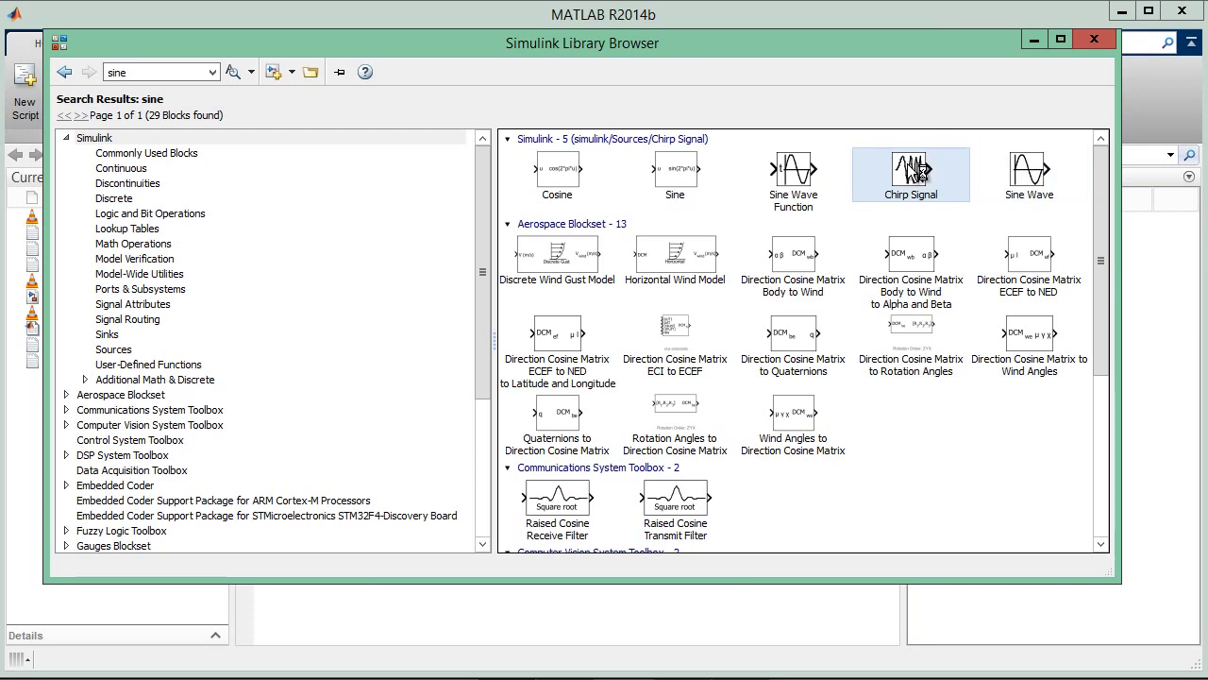
right_click(918, 173)
left_click(954, 182)
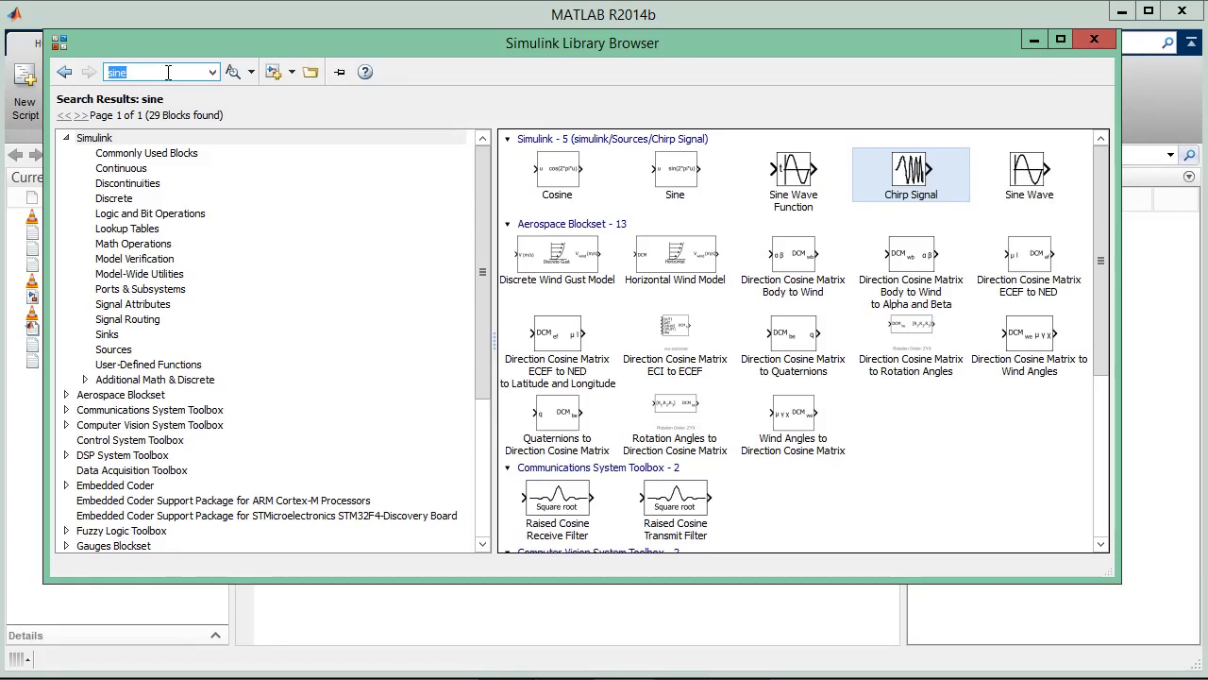
Step: Search the library for 'generator' and add the Signal Generator block to model untitled
type("generator")
key("Return")
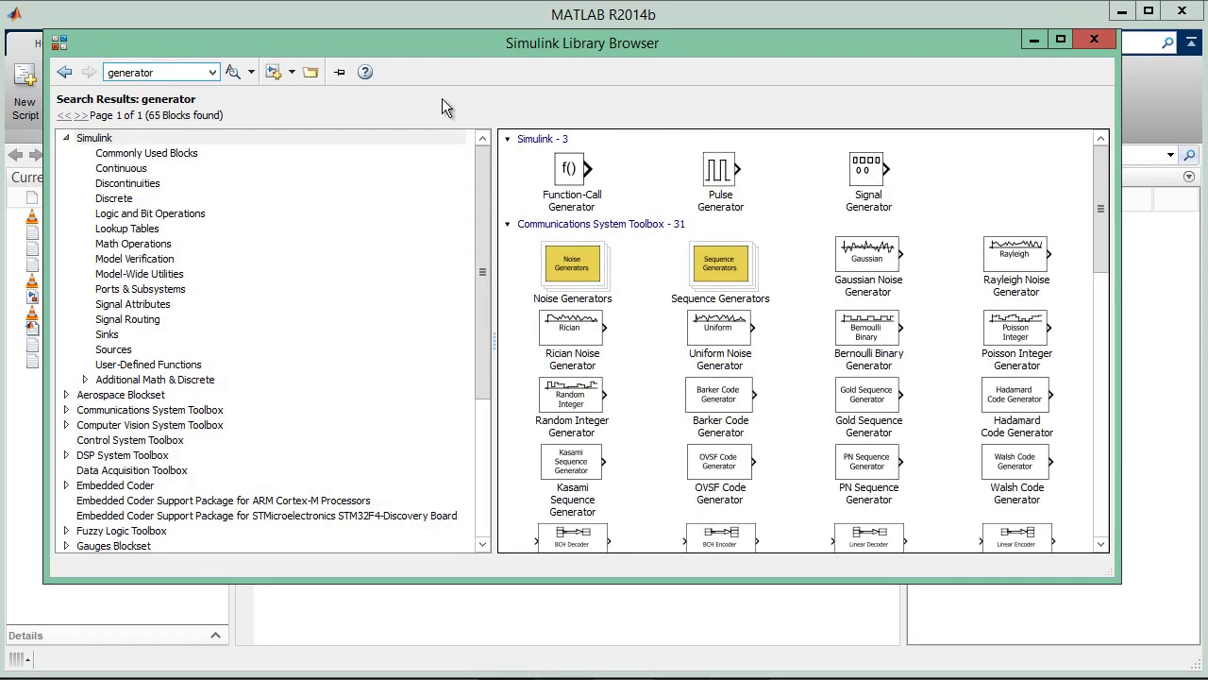
left_click(887, 182)
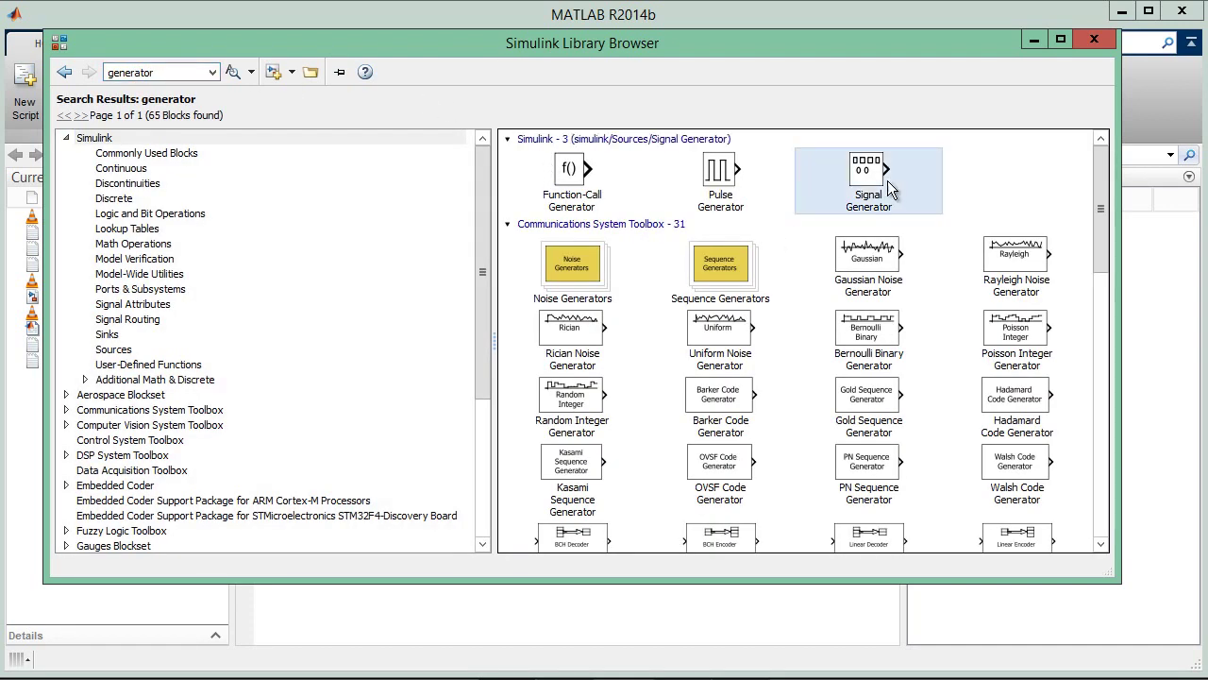
right_click(887, 180)
left_click(890, 179)
left_click(1177, 131)
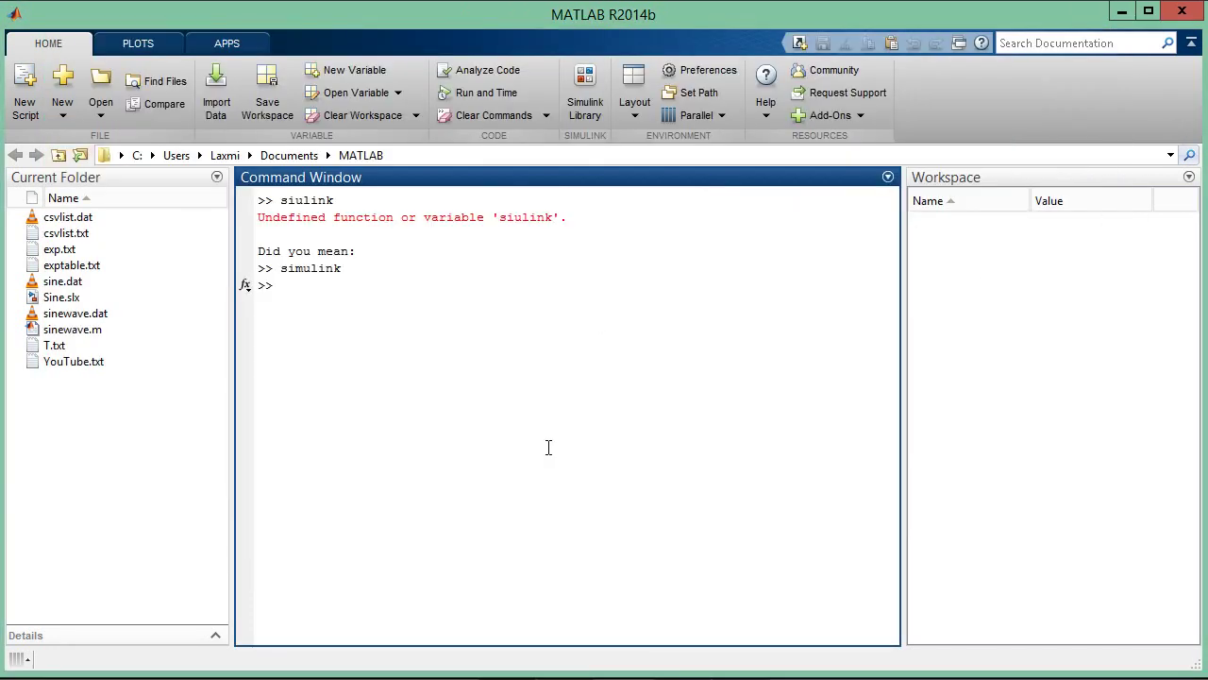
mouse_move(511, 672)
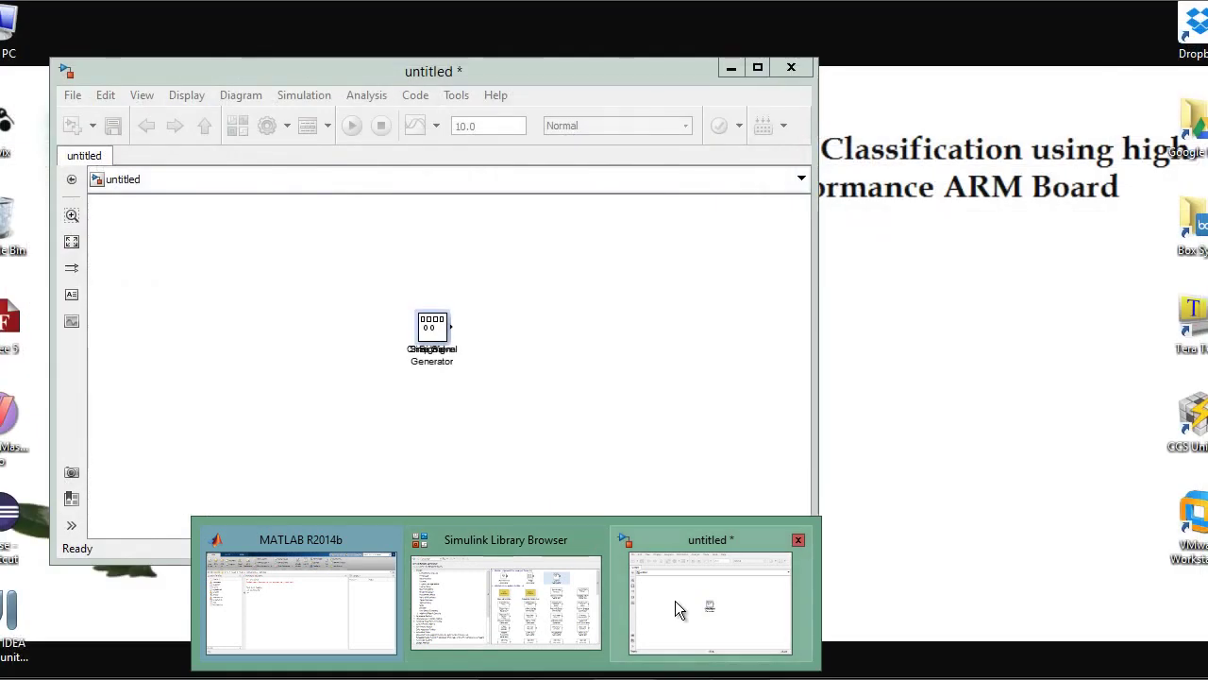
Step: Move the model window aside and pull the three overlapping blocks apart into an aligned vertical column
left_click(676, 600)
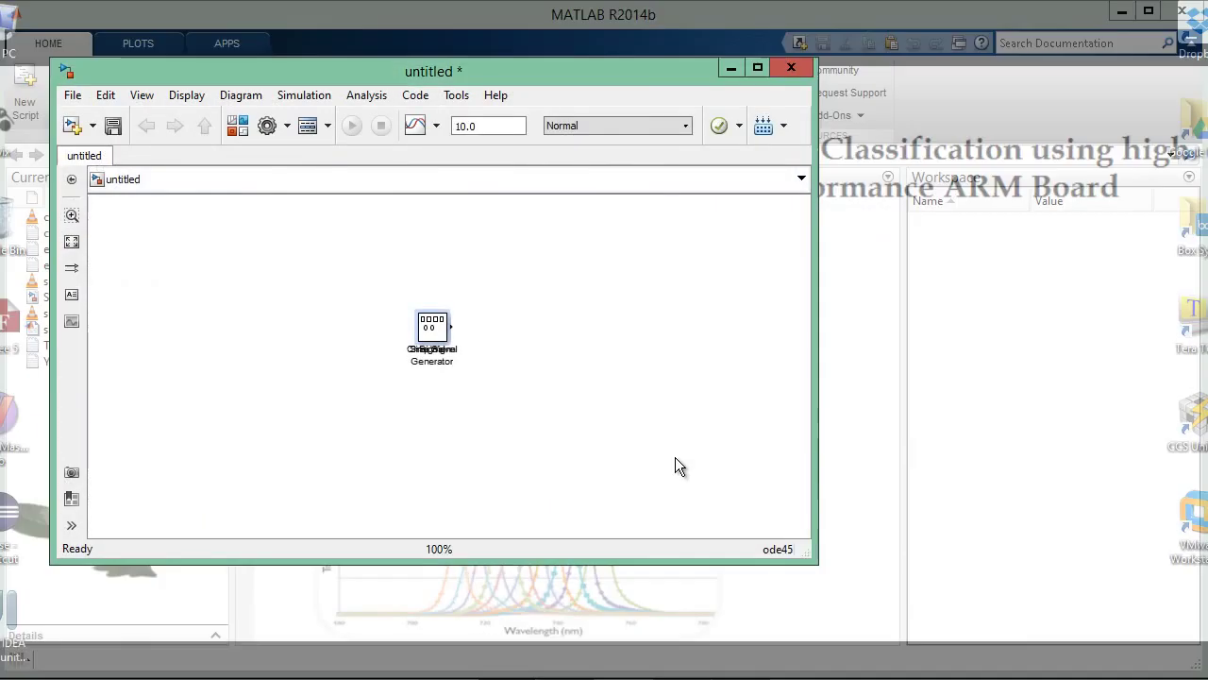
left_click_drag(603, 76, 779, 85)
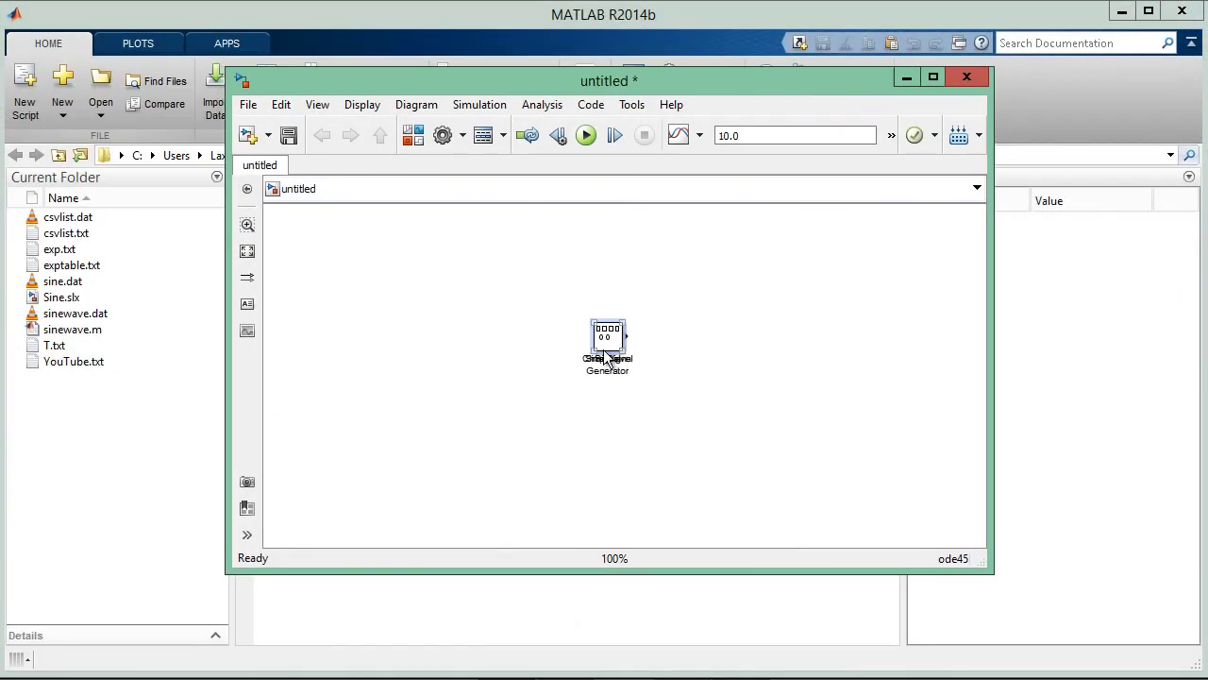
left_click_drag(623, 332, 472, 307)
left_click_drag(615, 335, 543, 394)
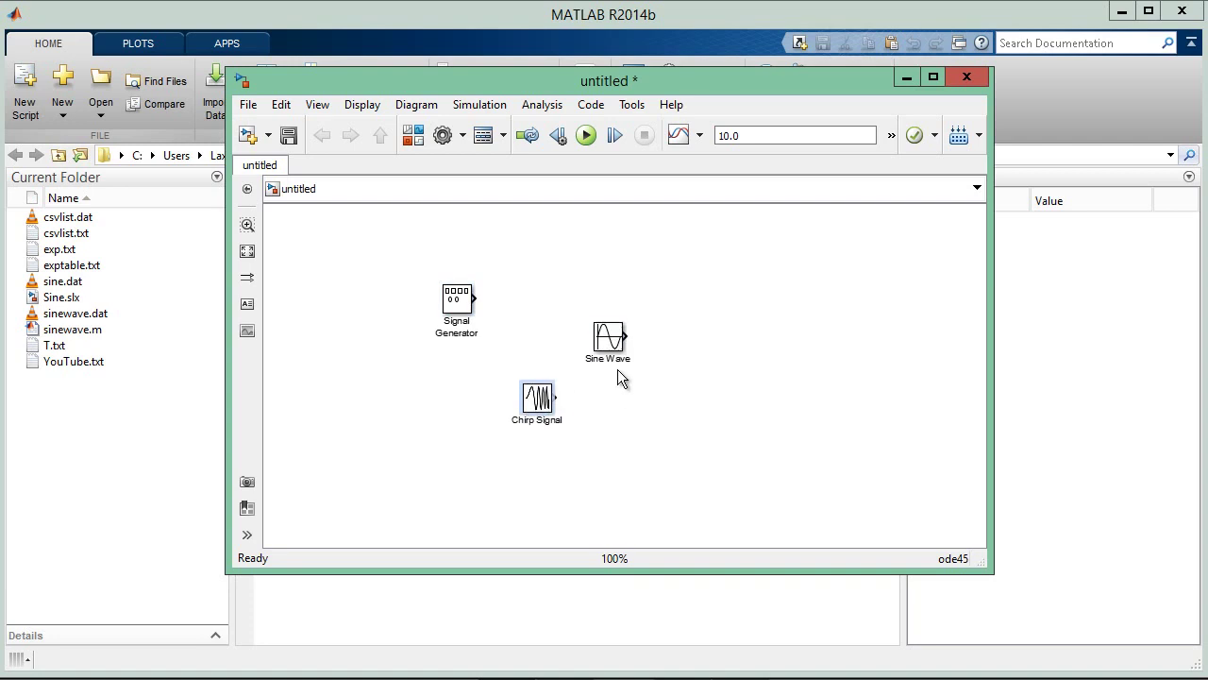
left_click_drag(615, 340, 420, 374)
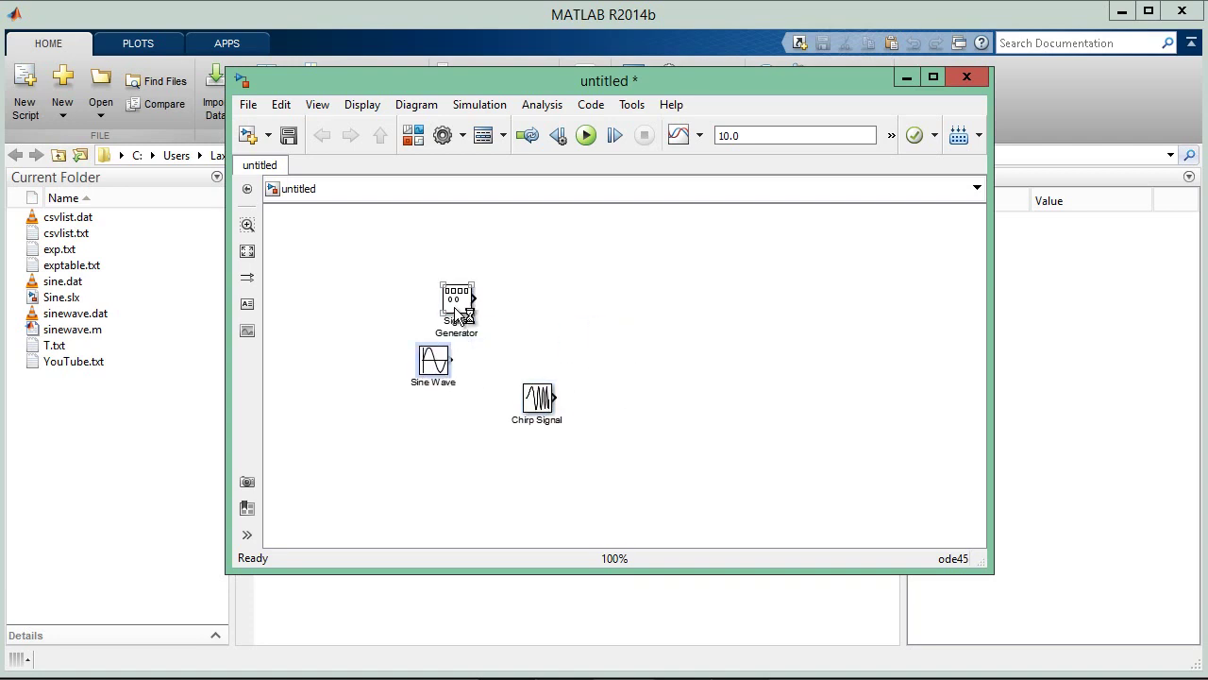
mouse_move(456, 300)
left_mouse_down()
mouse_move(520, 304)
mouse_move(443, 281)
left_mouse_up()
left_click_drag(545, 416, 442, 439)
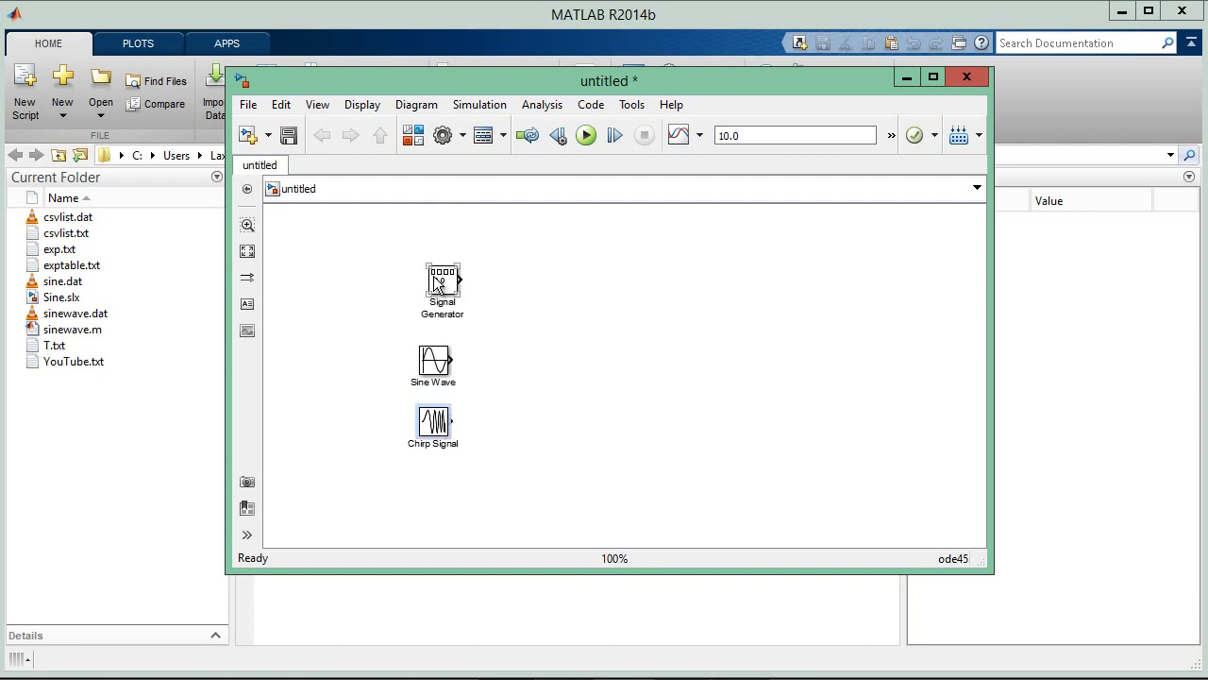
left_click_drag(443, 283, 433, 287)
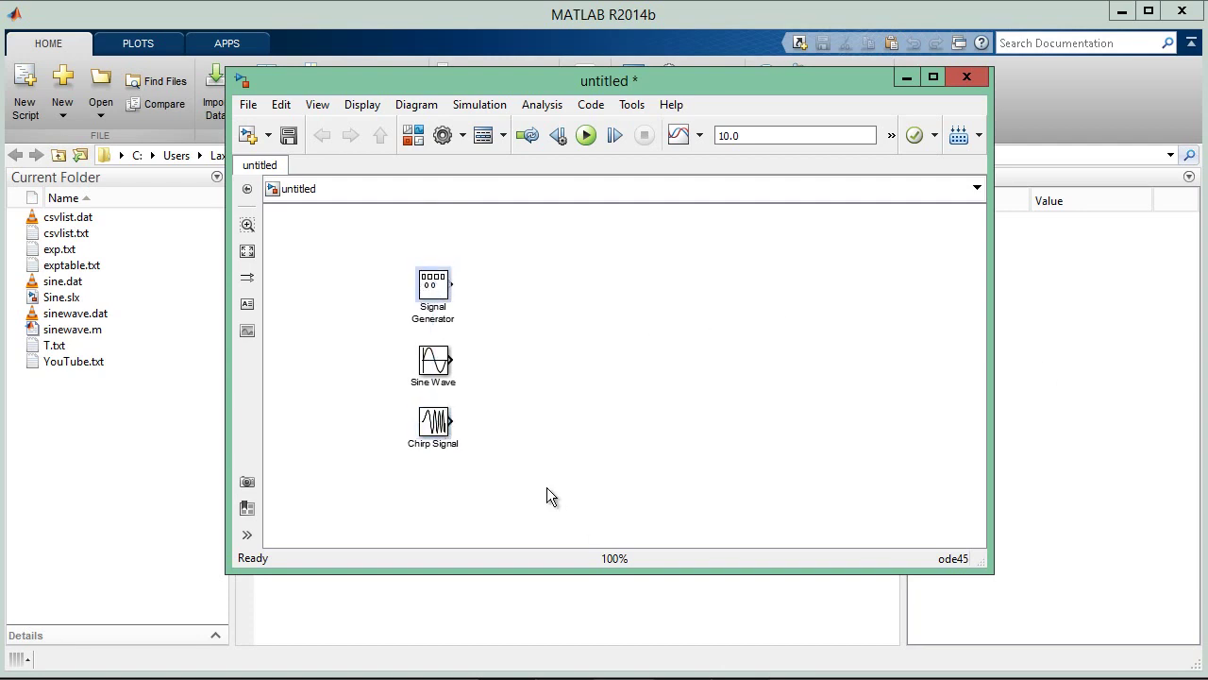
Step: Search the library for 'scope' and place a Scope block right of the three sources in model untitled
left_click(525, 668)
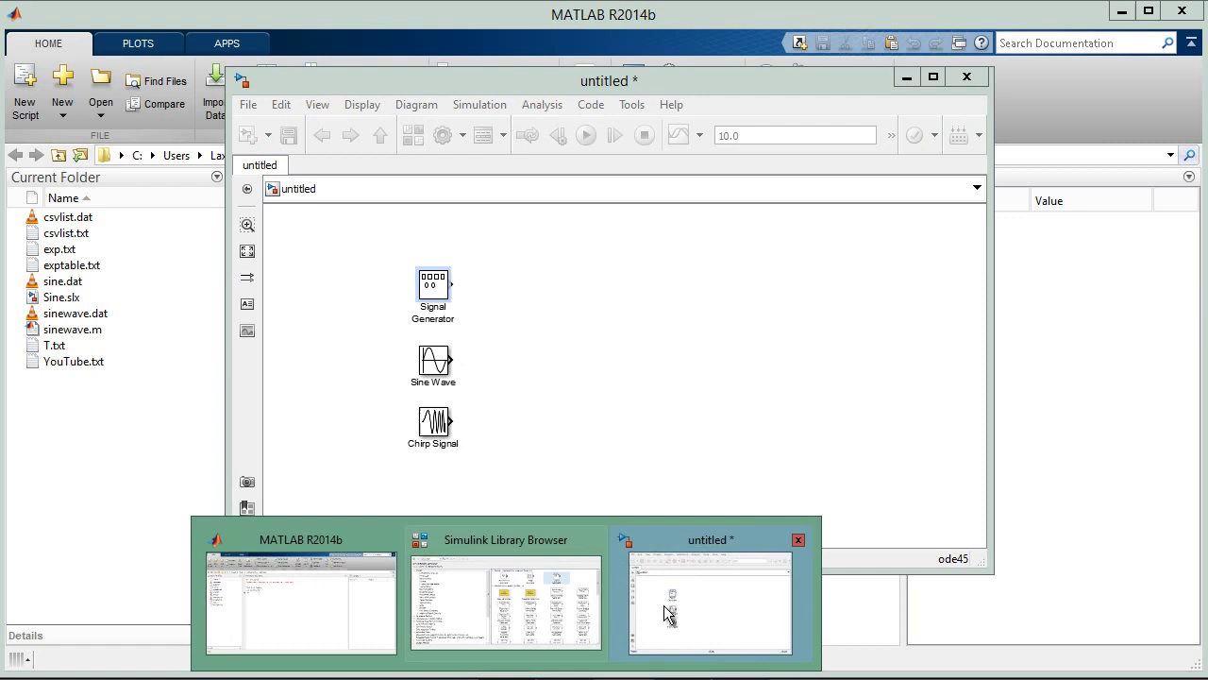
left_click(446, 600)
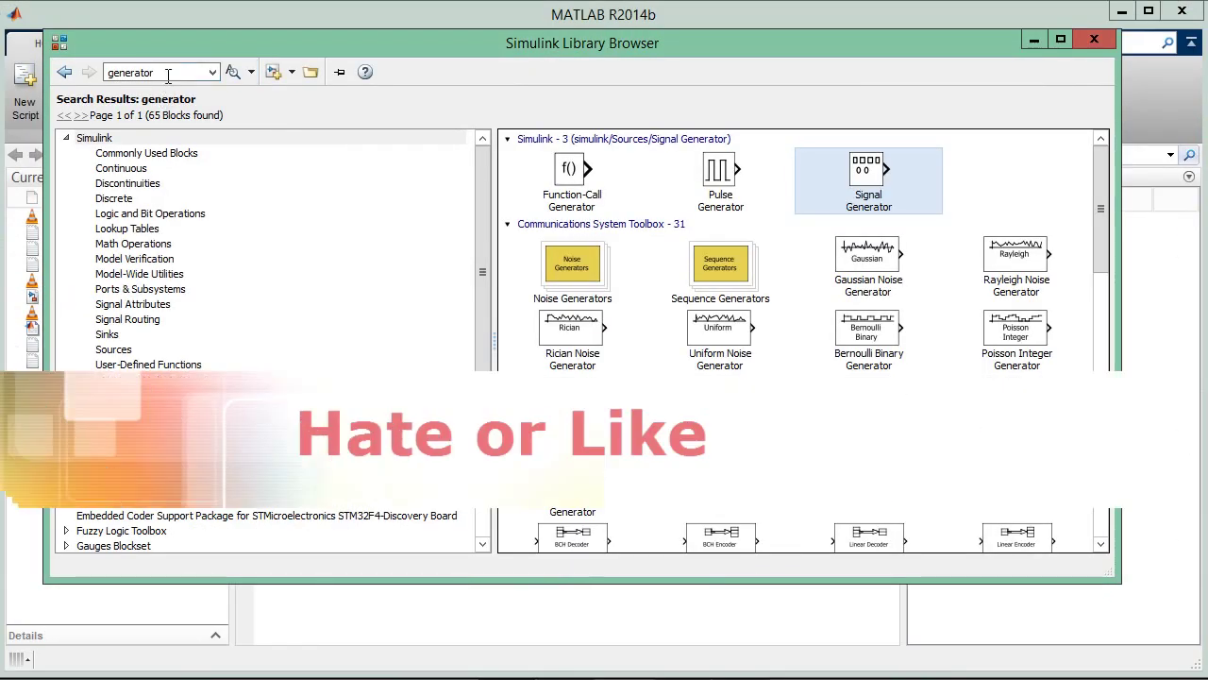
double_click(168, 75)
type("scope")
key("Return")
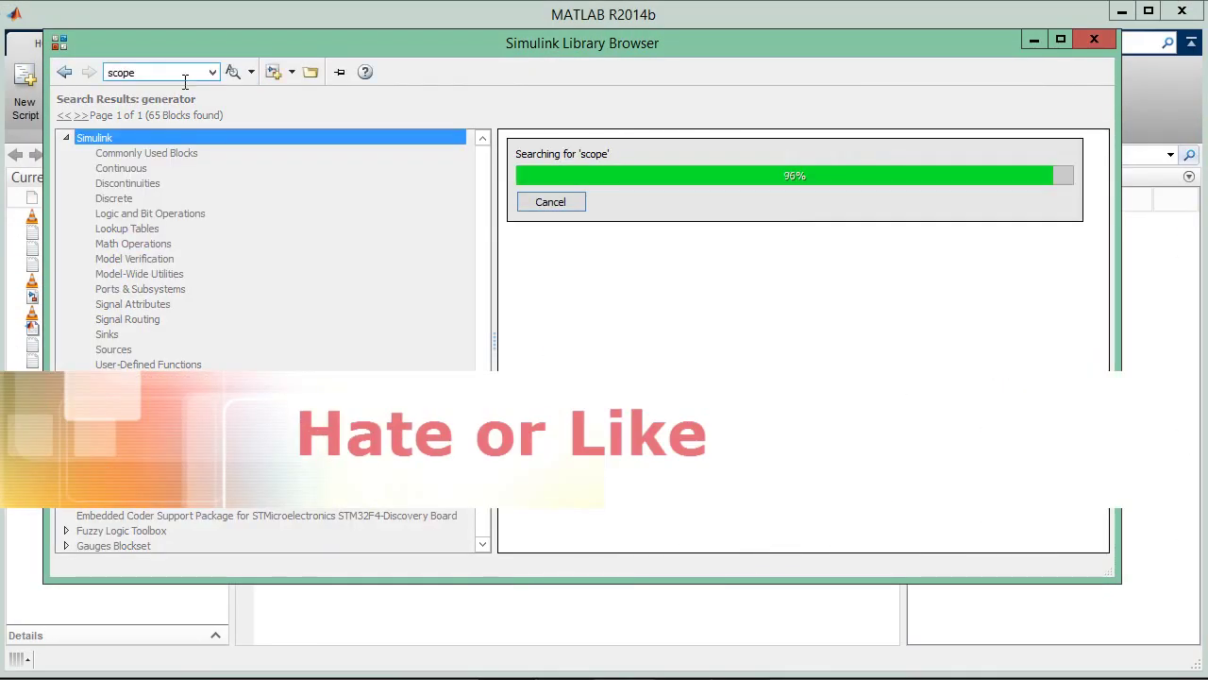
right_click(556, 170)
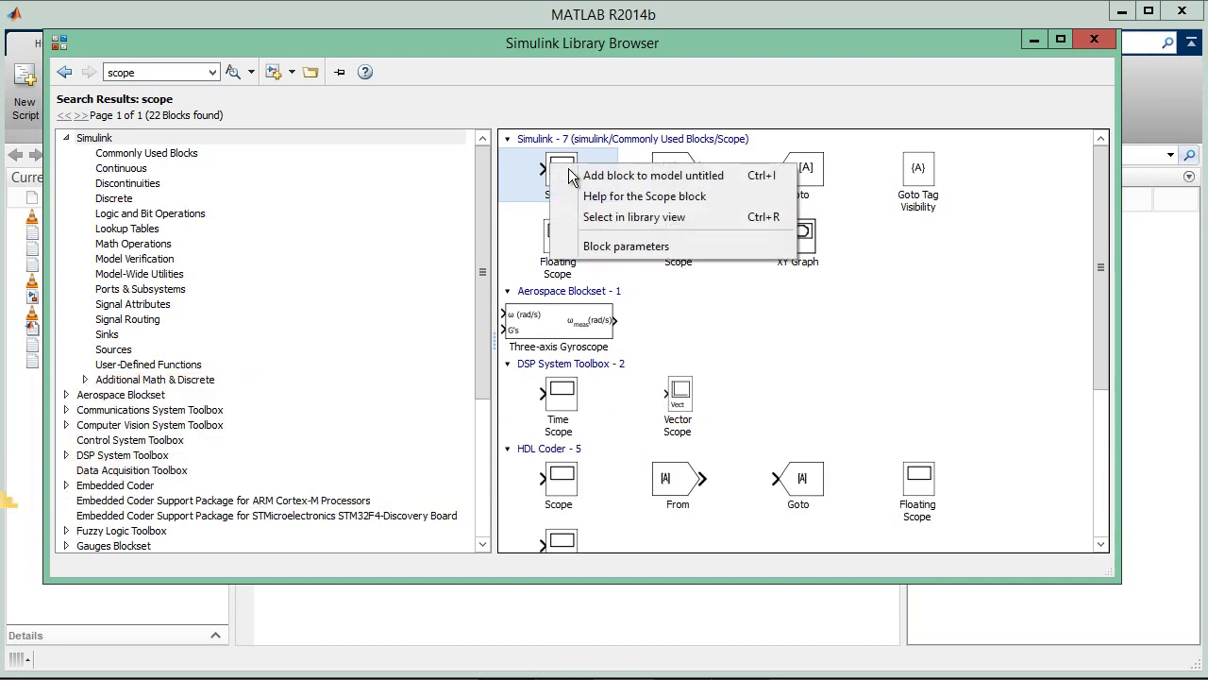
key("Escape")
left_click(1156, 236)
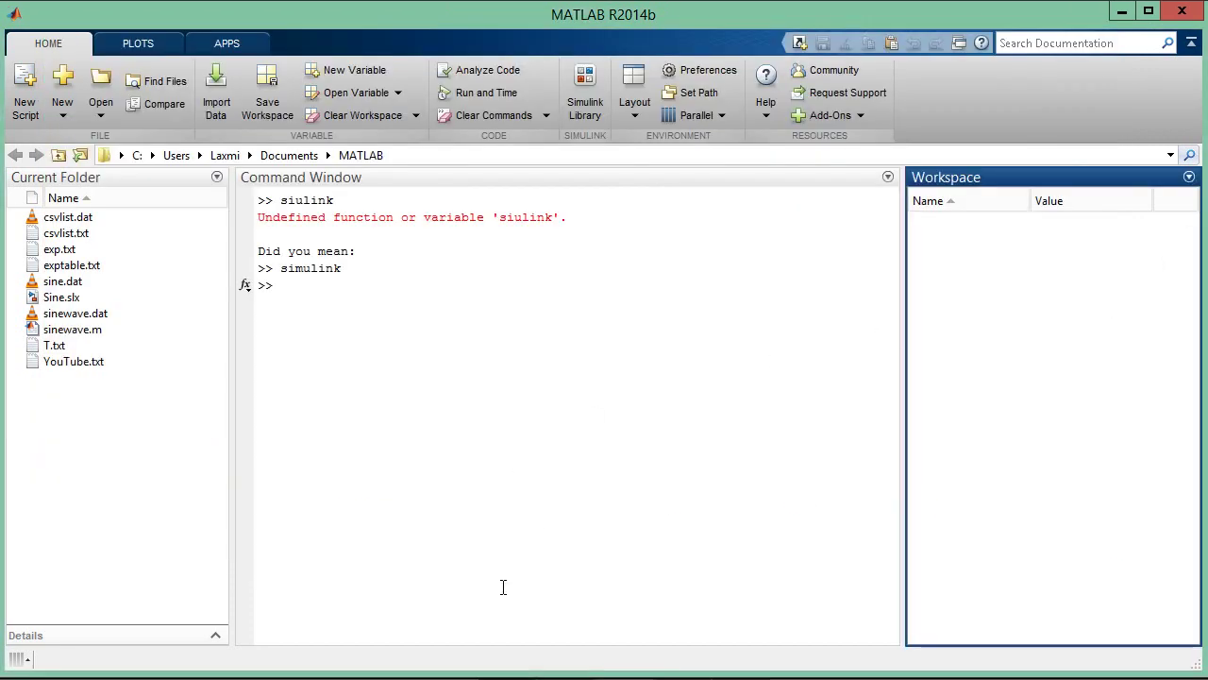
mouse_move(494, 672)
left_click(538, 619)
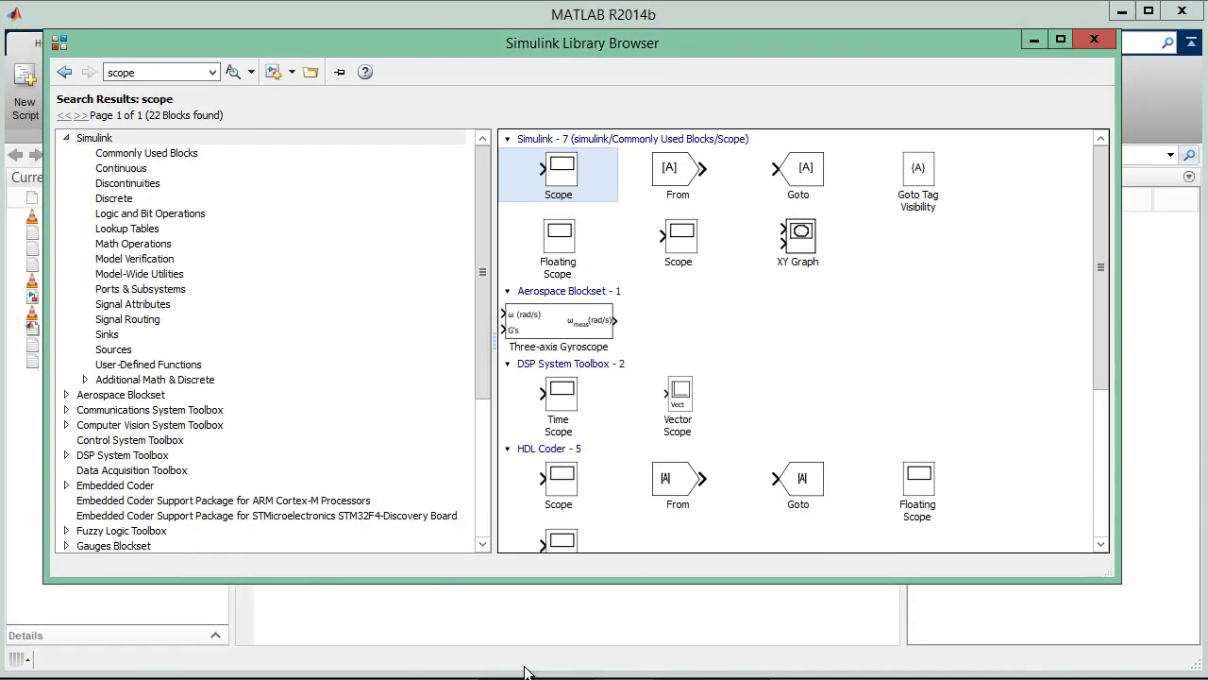
left_click(712, 581)
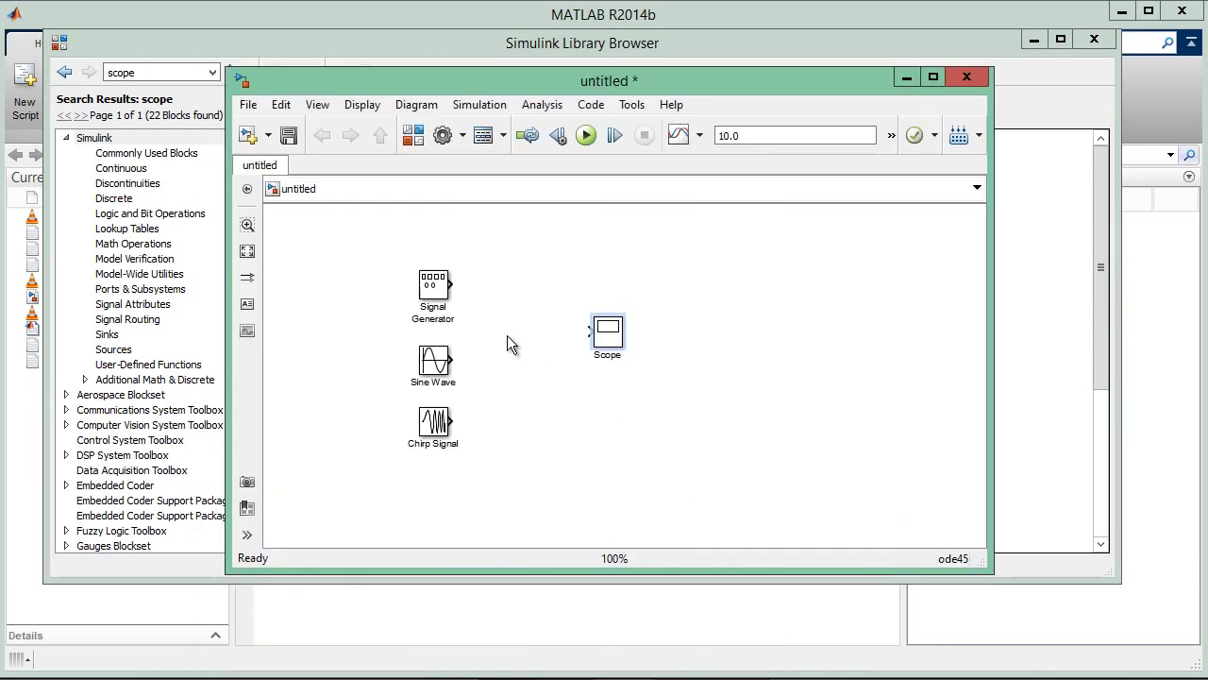
Step: Set the Scope's Number of axes to 3 in its settings, then close the Scope window
double_click(609, 335)
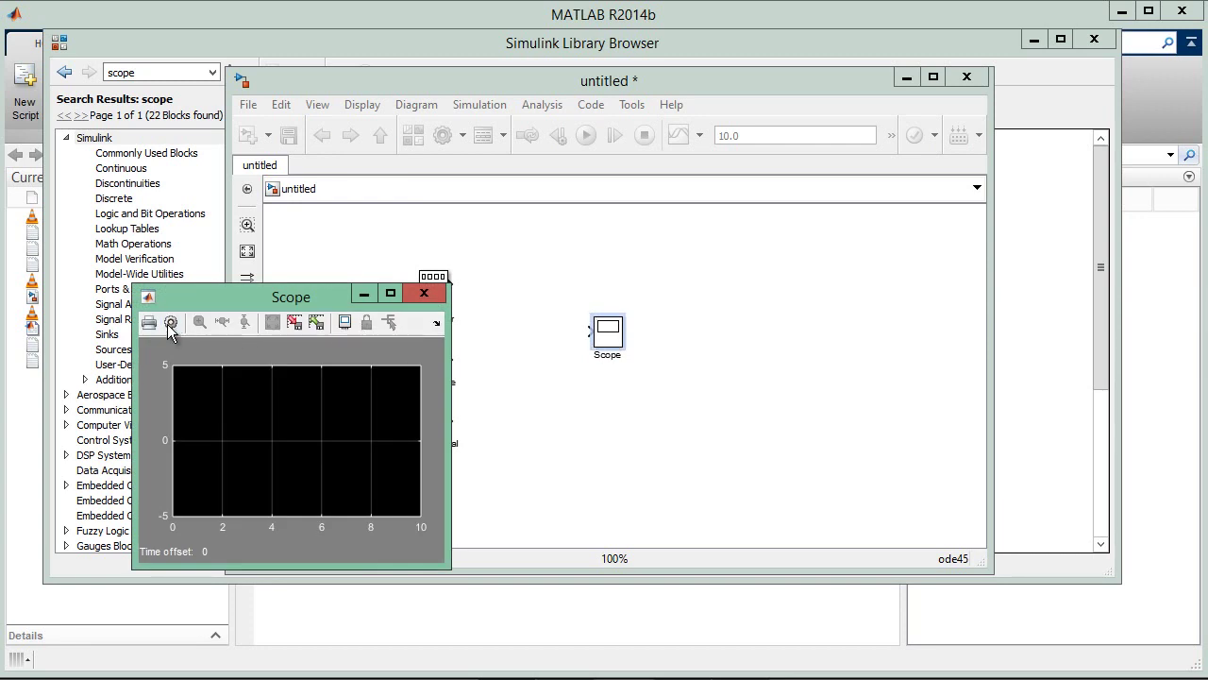
left_click(170, 324)
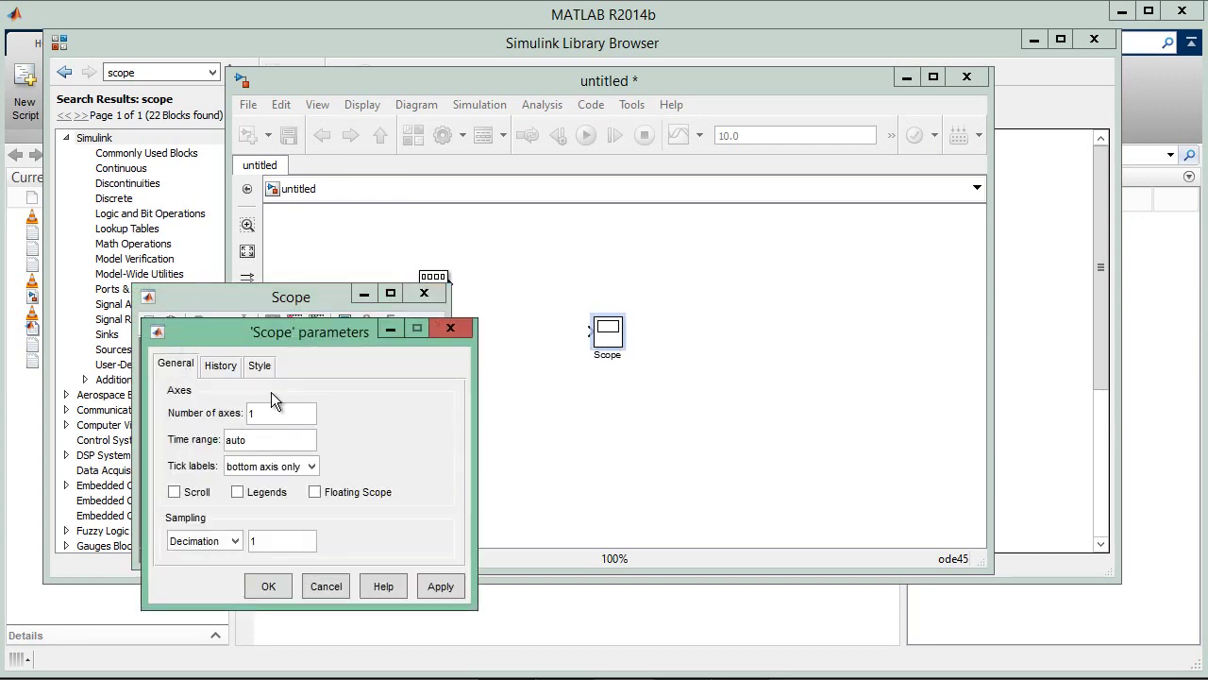
left_click(263, 581)
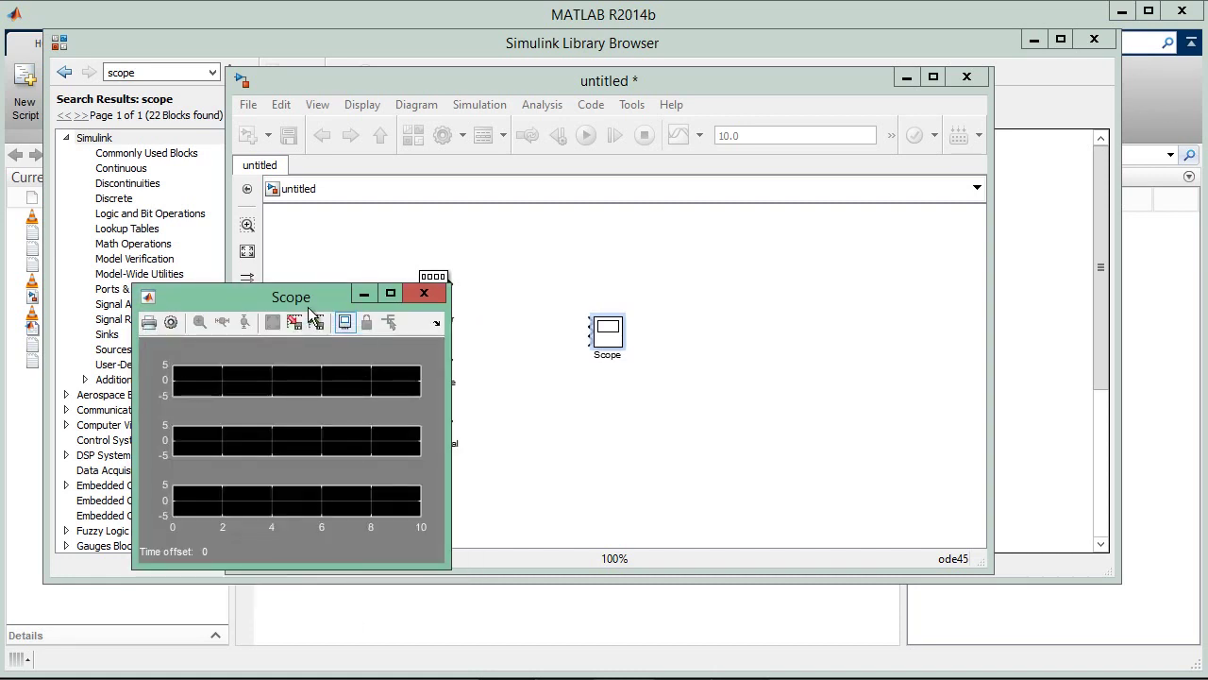
left_click_drag(309, 296, 729, 291)
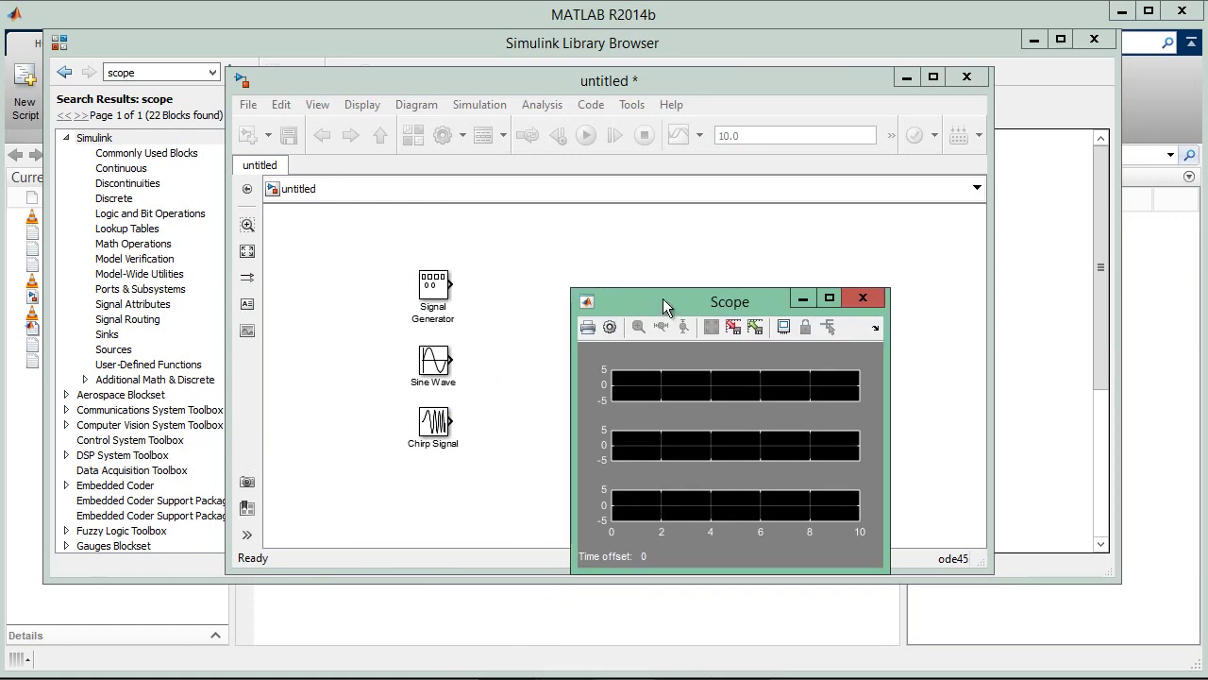
left_click(862, 298)
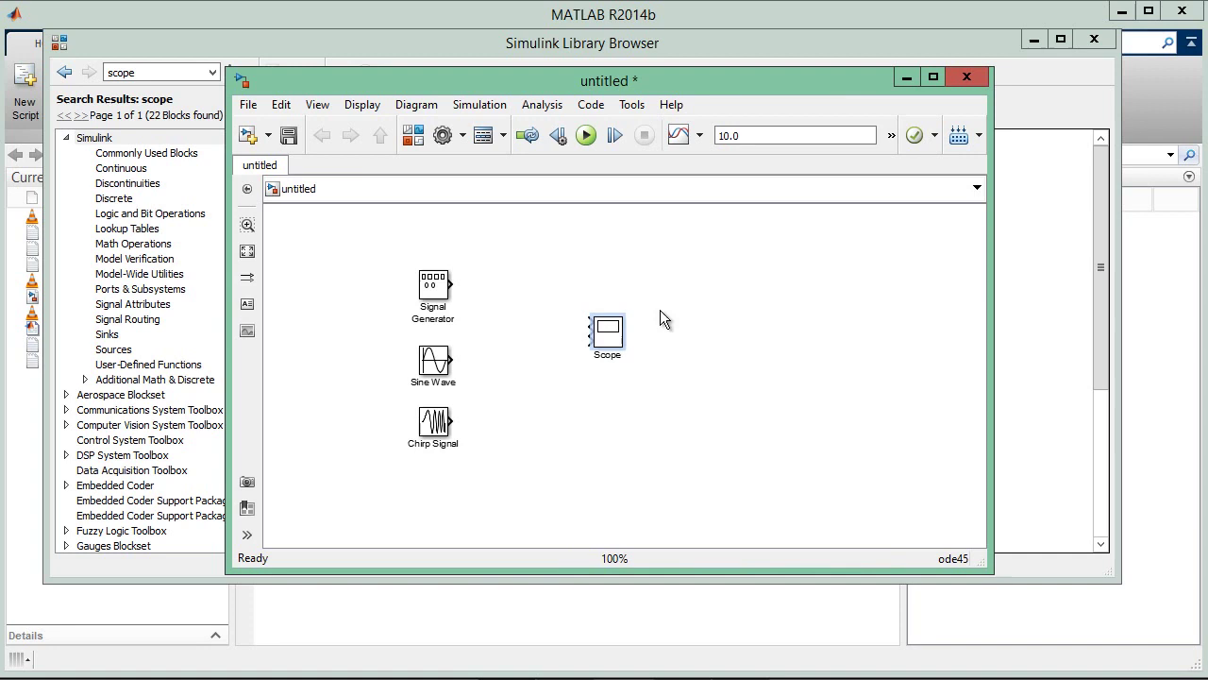
Step: Enlarge the Scope and connect Signal Generator, Sine Wave and Chirp Signal to inputs 1, 2 and 3
left_click_drag(624, 348, 657, 489)
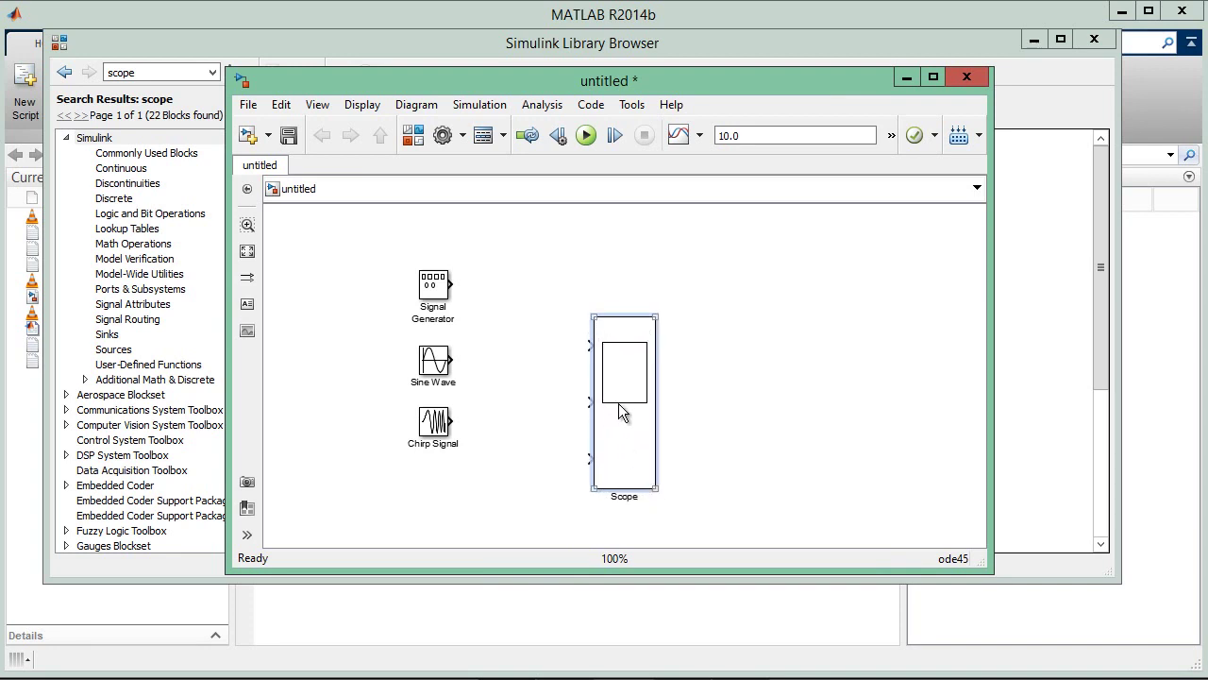
left_click_drag(618, 403, 657, 343)
left_click(436, 288)
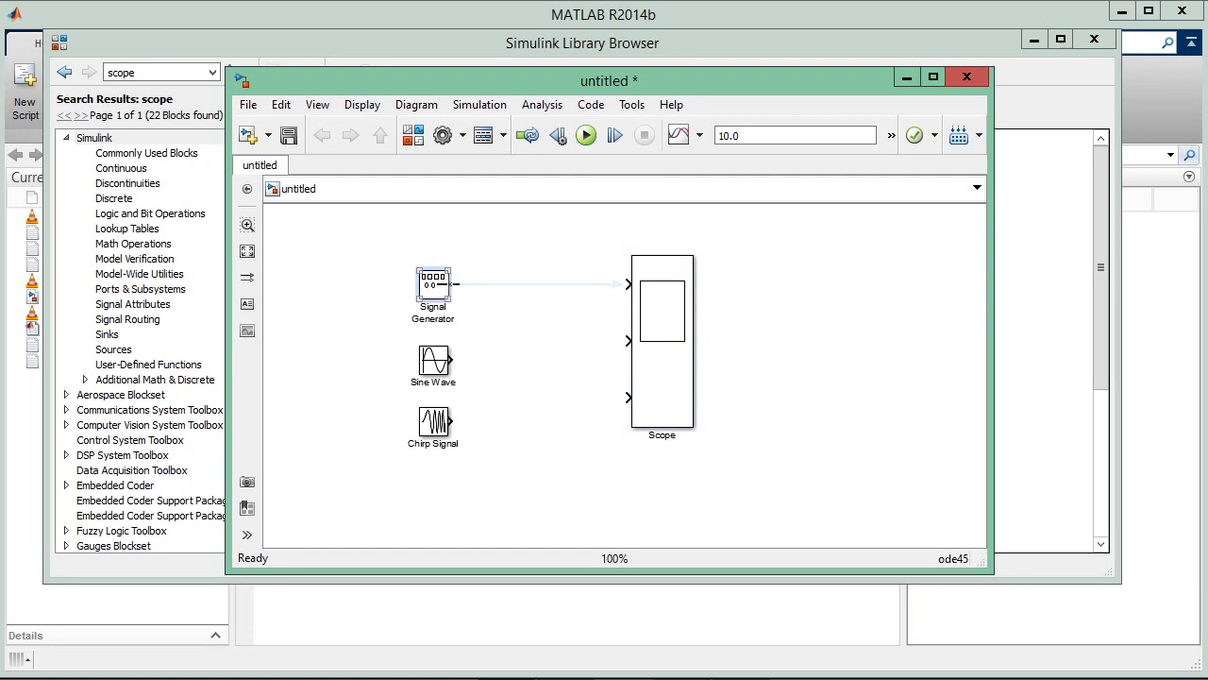
left_click(595, 286)
left_click(451, 369)
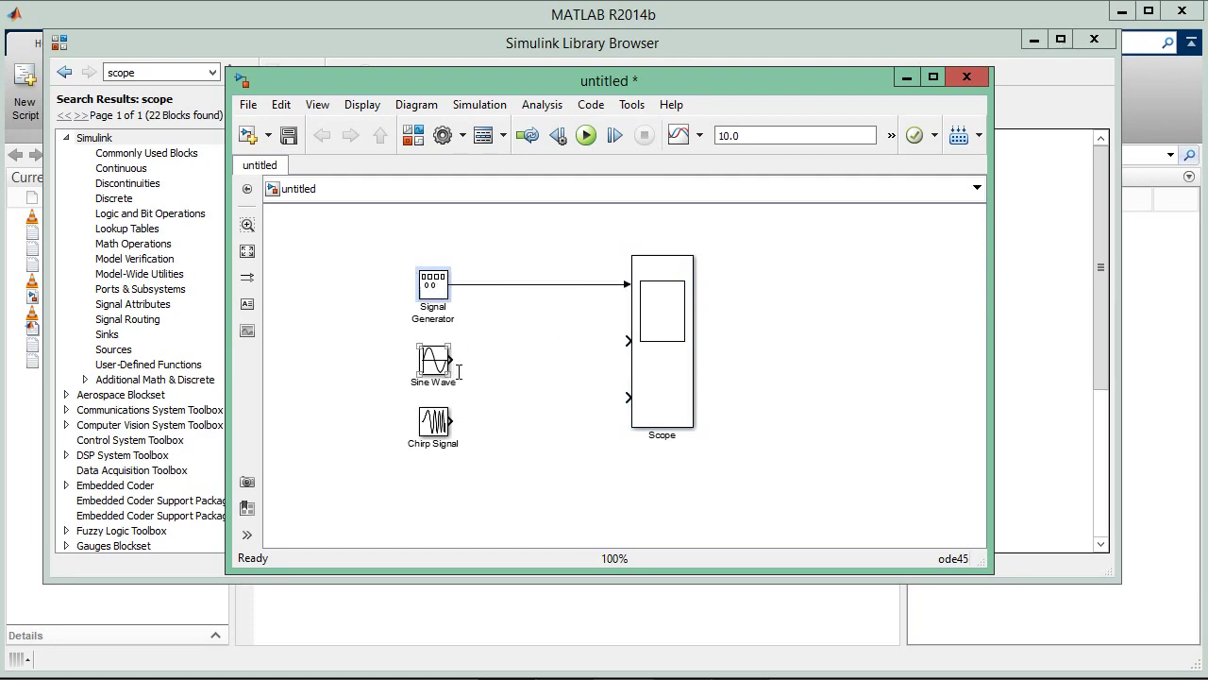
mouse_move(452, 360)
left_mouse_down()
mouse_move(618, 353)
mouse_move(627, 340)
left_mouse_up()
left_click_drag(443, 371, 443, 352)
left_click_drag(442, 423, 621, 406)
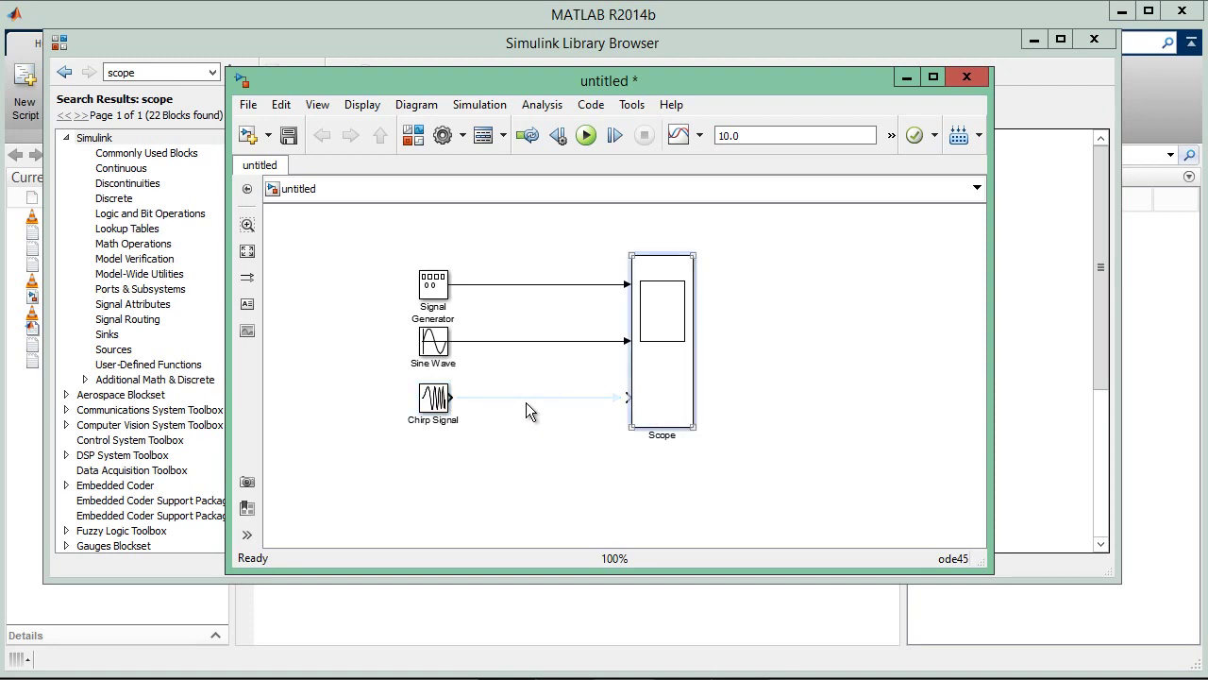
left_click_drag(482, 398, 636, 401)
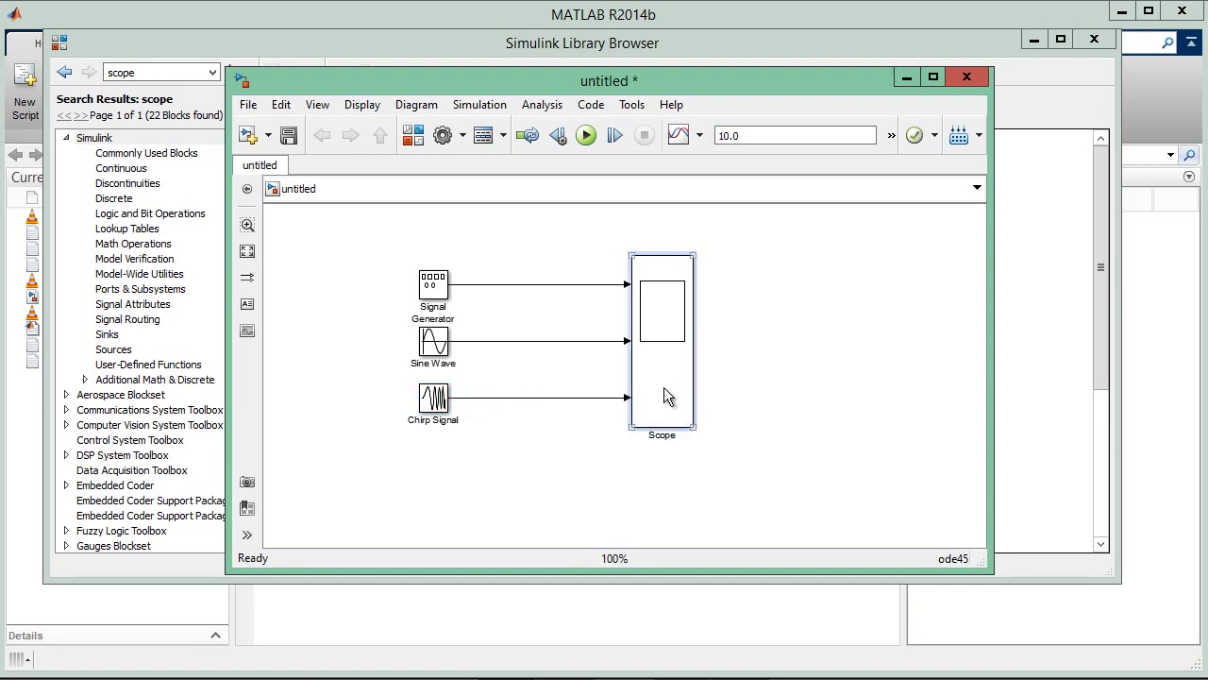
Step: Complete the Chirp Signal line, then set Signal Generator to sawtooth, frequency 10, units Hertz
left_click(441, 293)
double_click(441, 294)
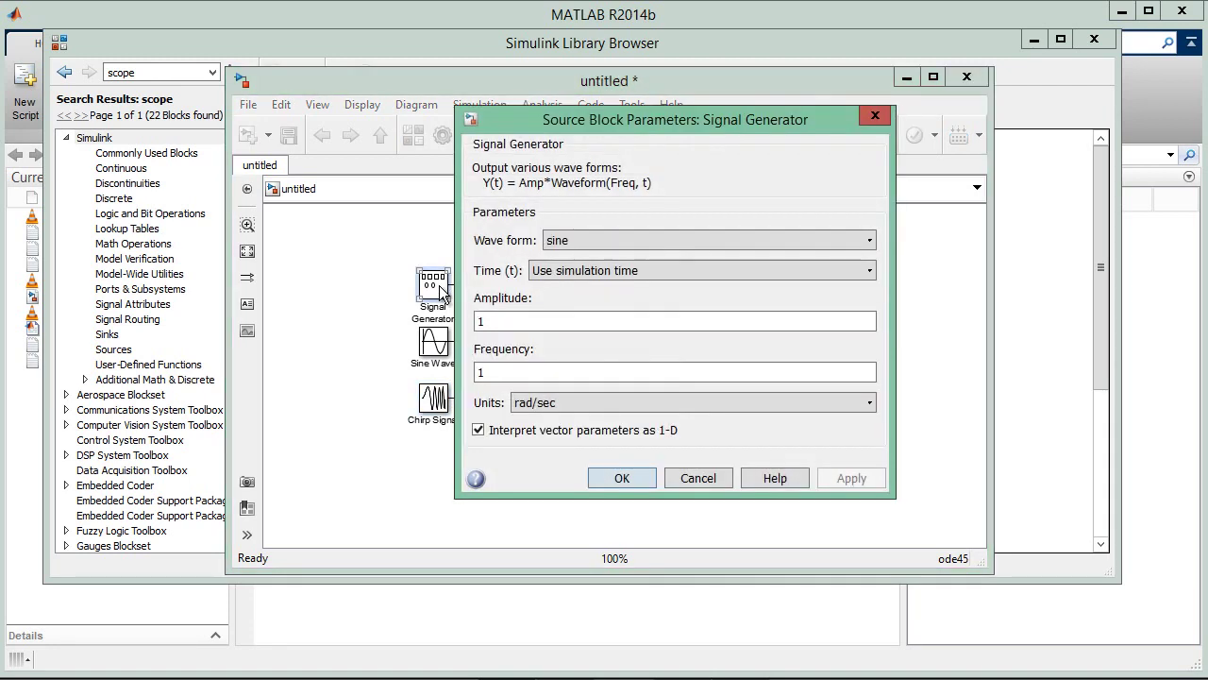
left_click(588, 240)
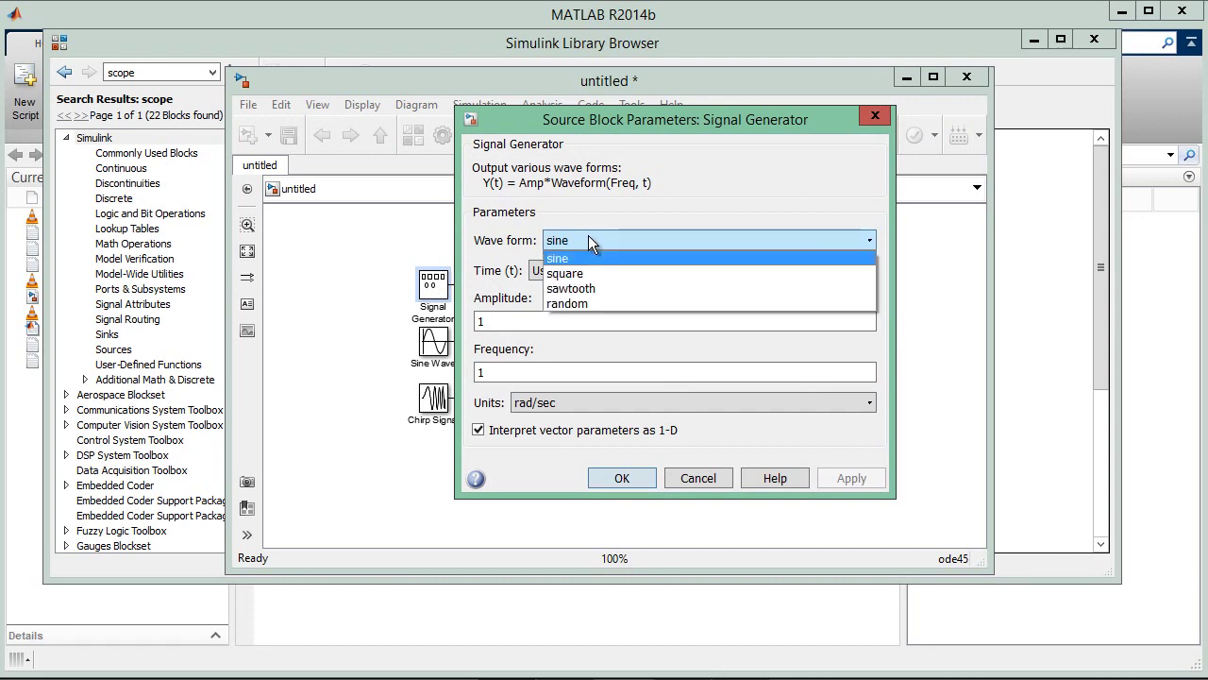
left_click(608, 287)
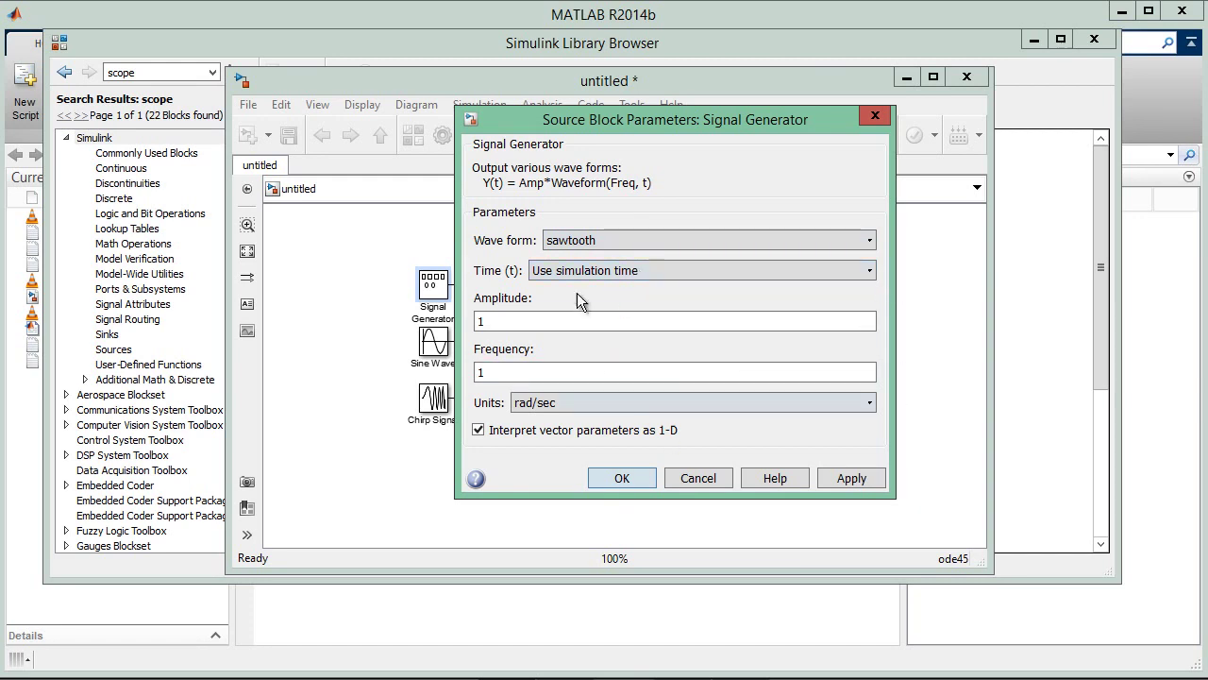
left_click(622, 272)
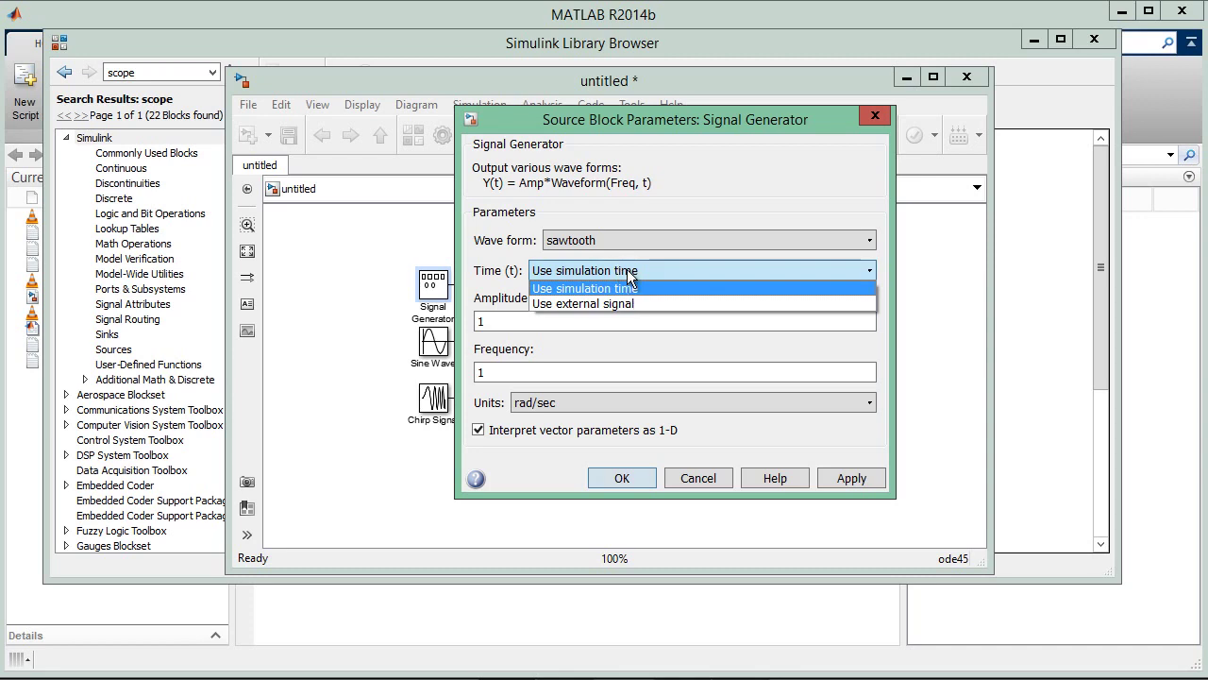
left_click(627, 271)
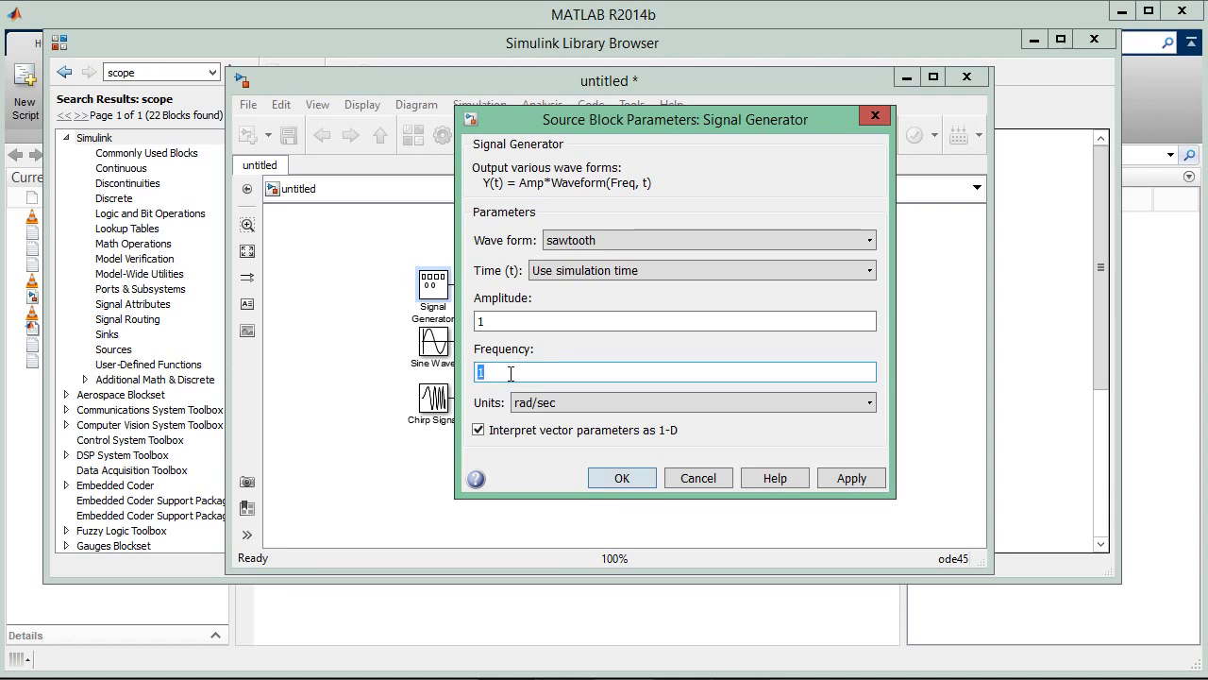
type("10")
left_click(600, 403)
left_click(598, 435)
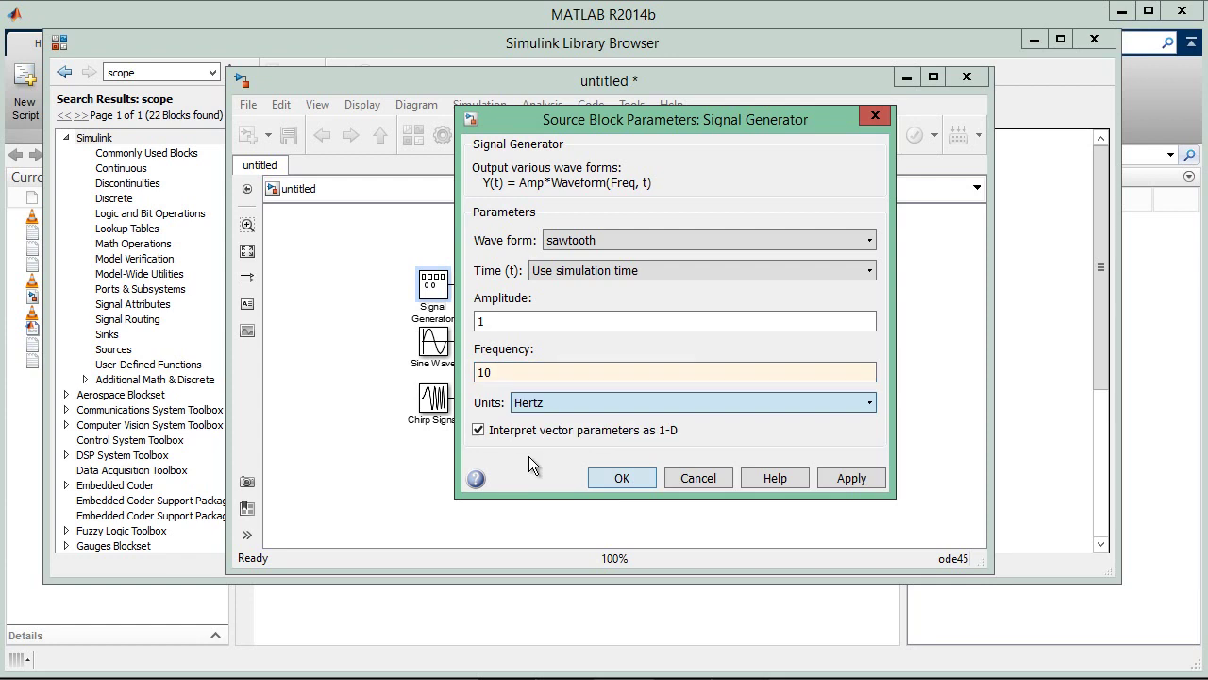
left_click(608, 480)
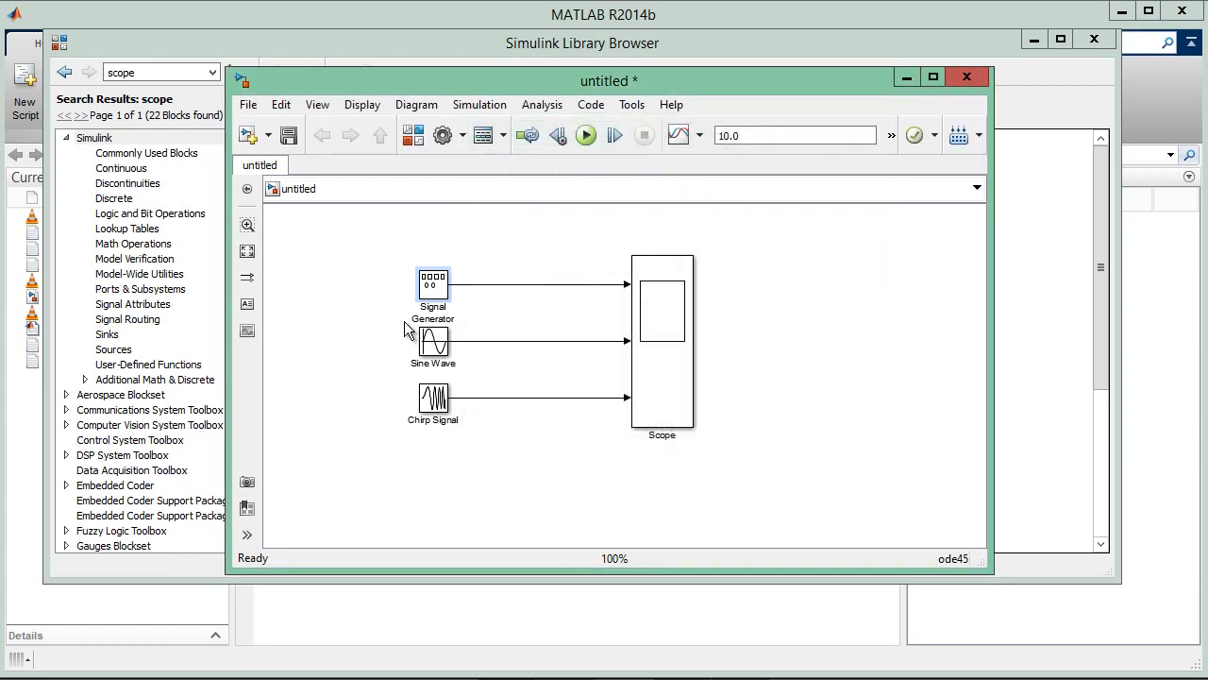
Step: Give the Sine Wave block frequency 5 and sample time 0.001, then apply and close its dialog
double_click(434, 341)
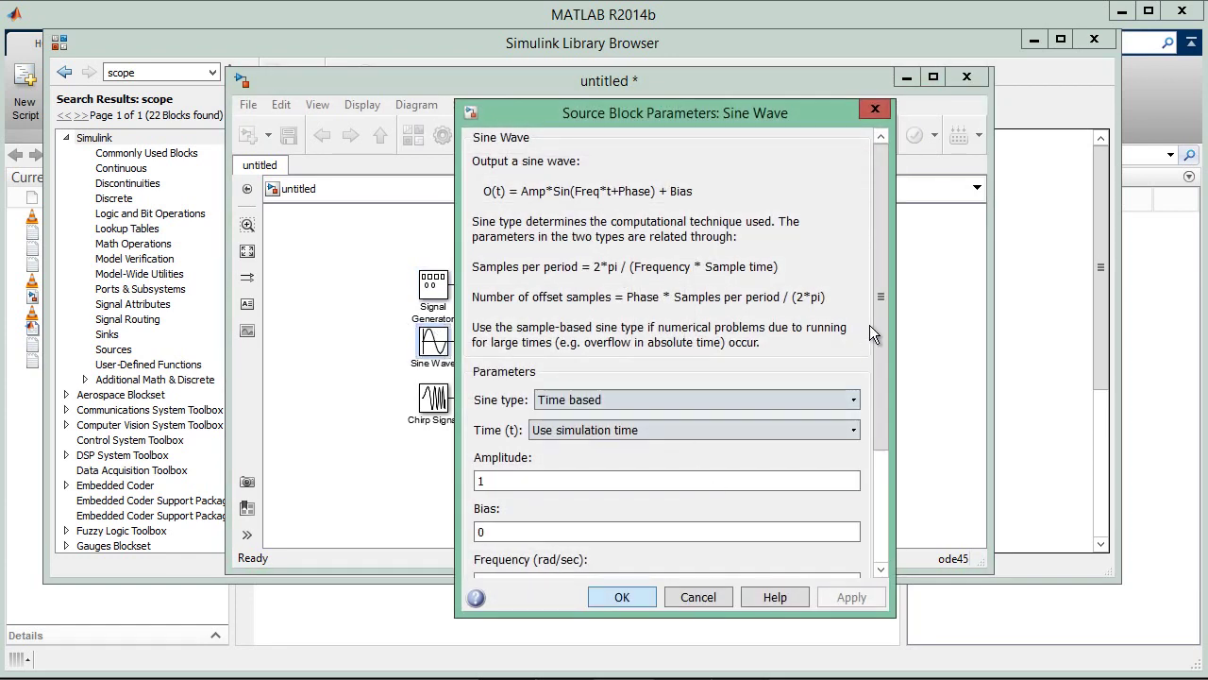
left_click_drag(877, 302, 879, 425)
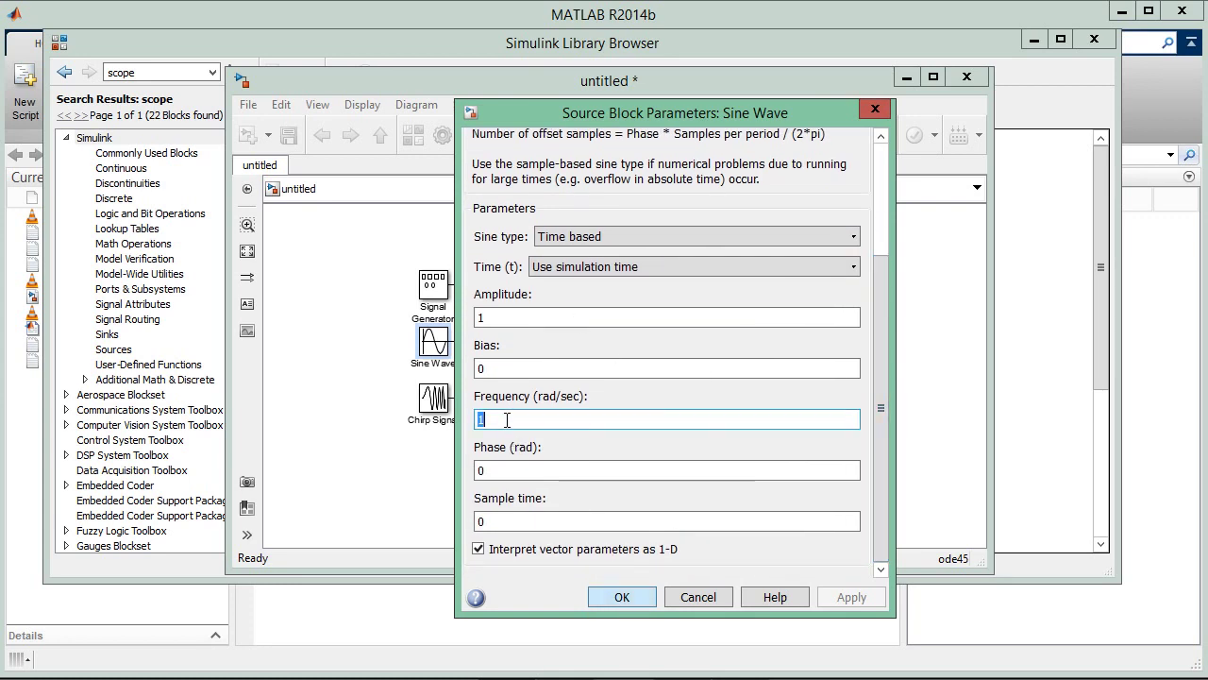
type("5")
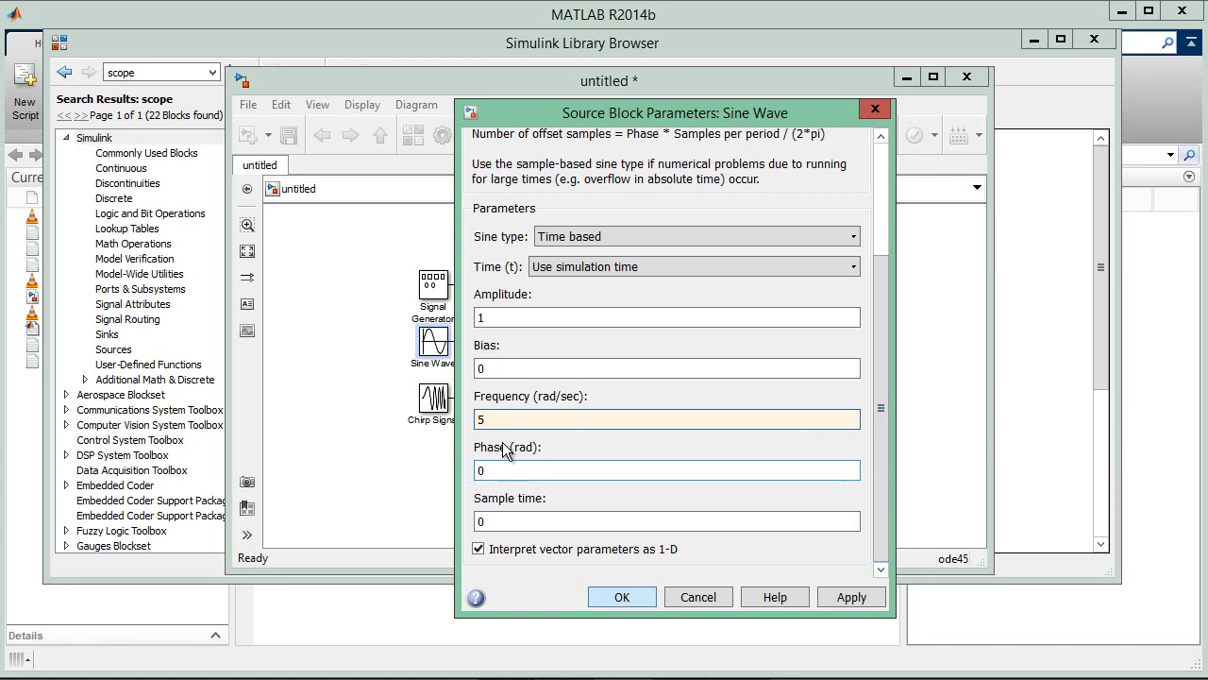
left_click(508, 522)
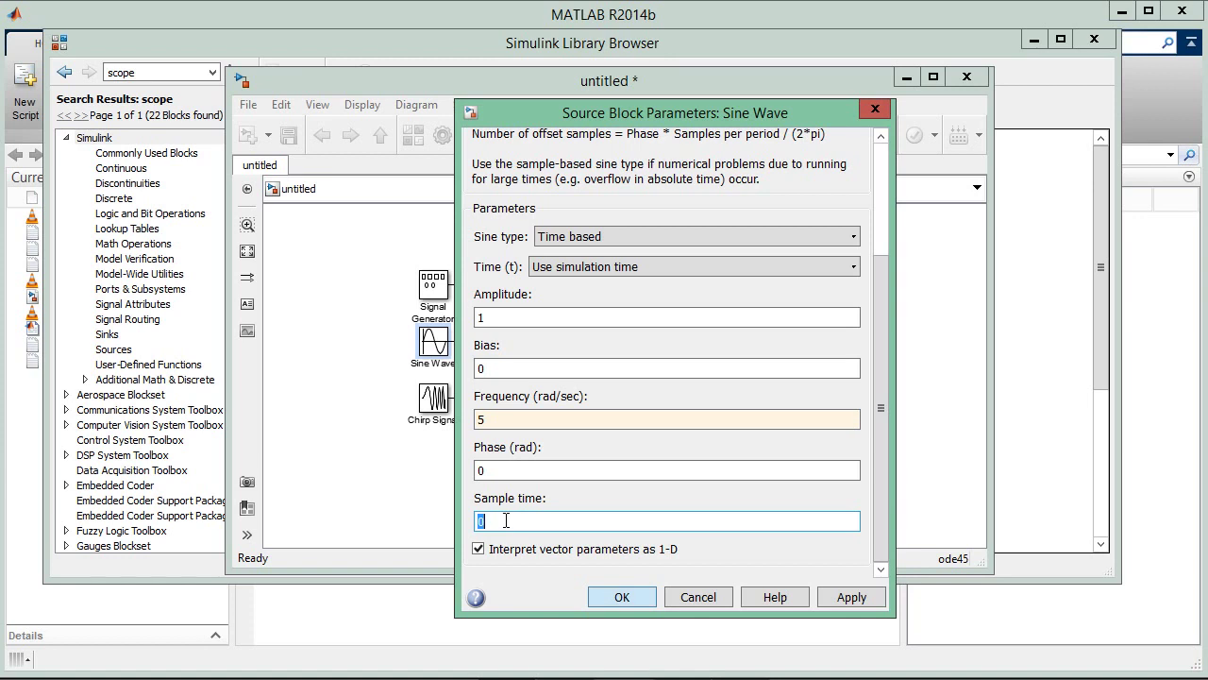
type("001")
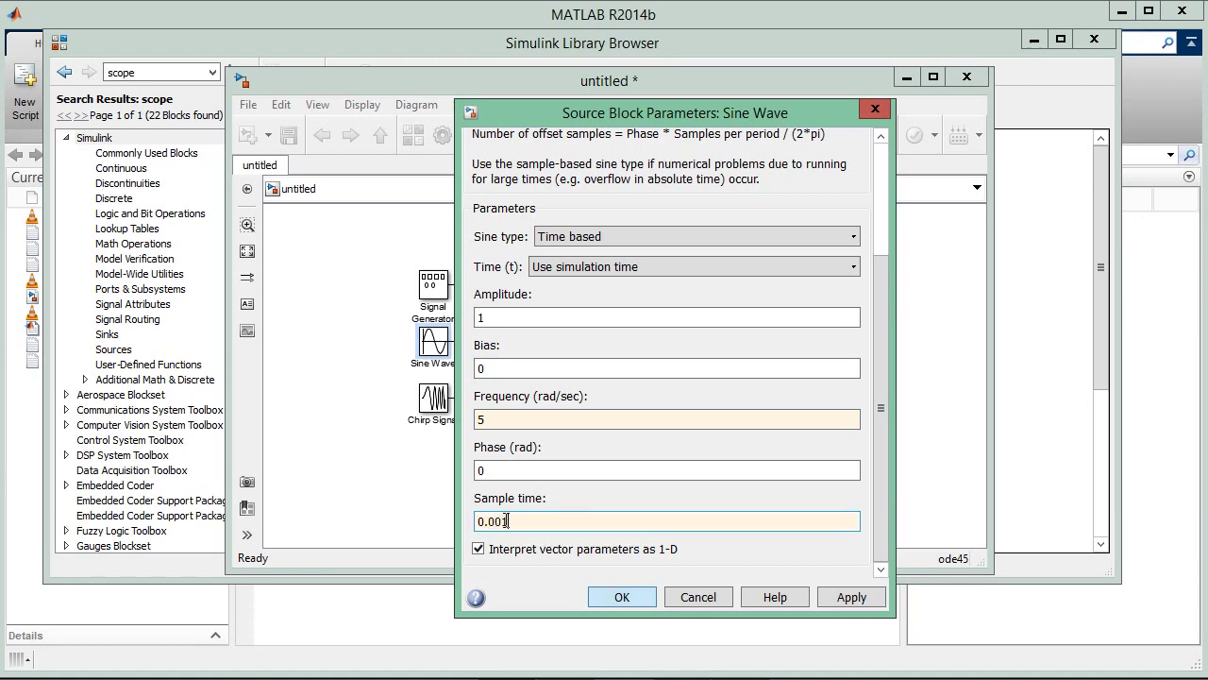
left_click(850, 597)
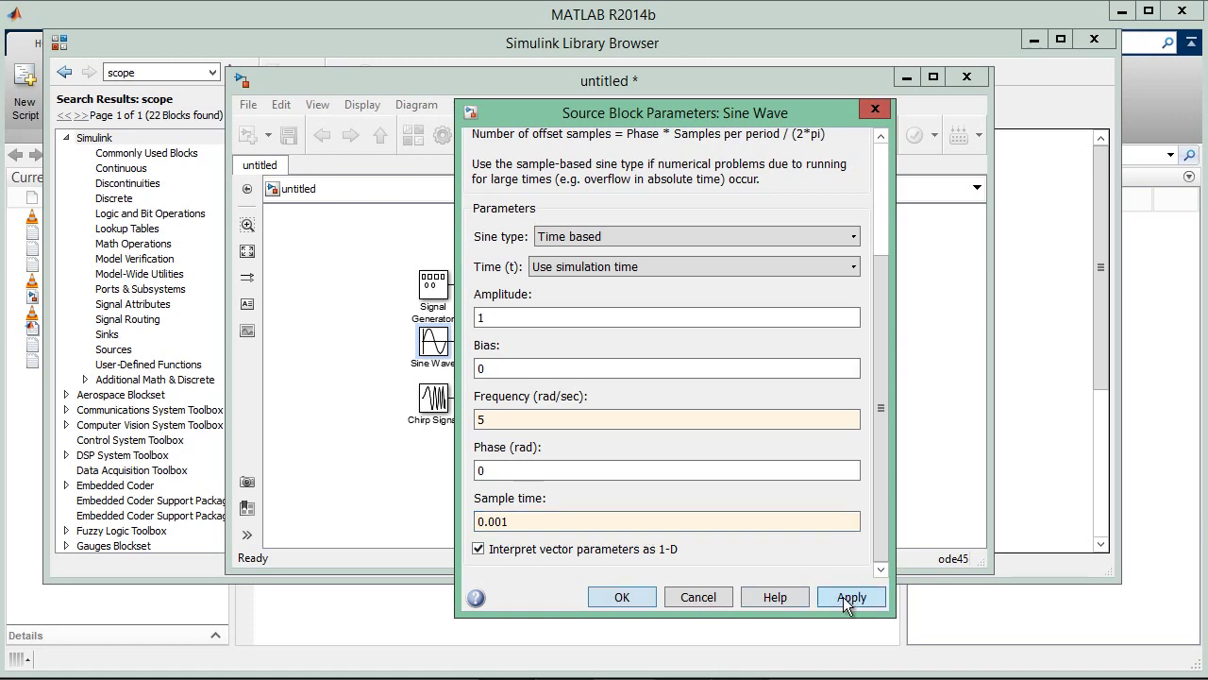
left_click(622, 598)
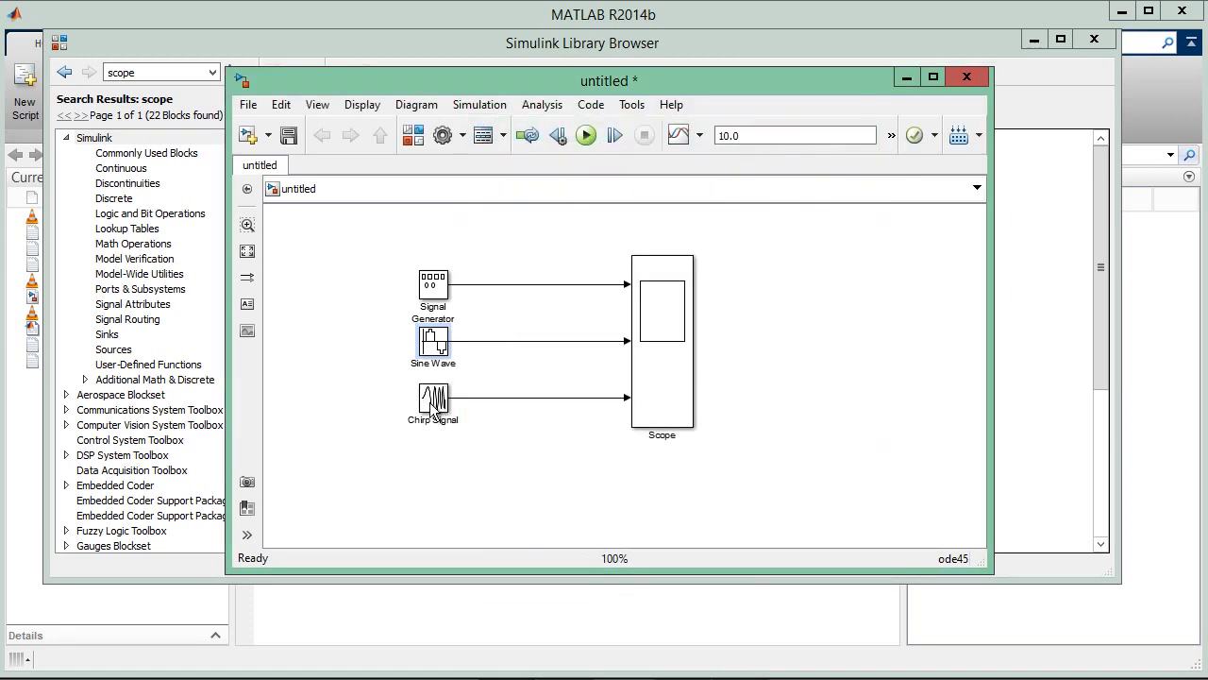
Step: Set the Chirp Signal to sweep from 1 Hz to 10 Hz at a 10 s target time
double_click(433, 401)
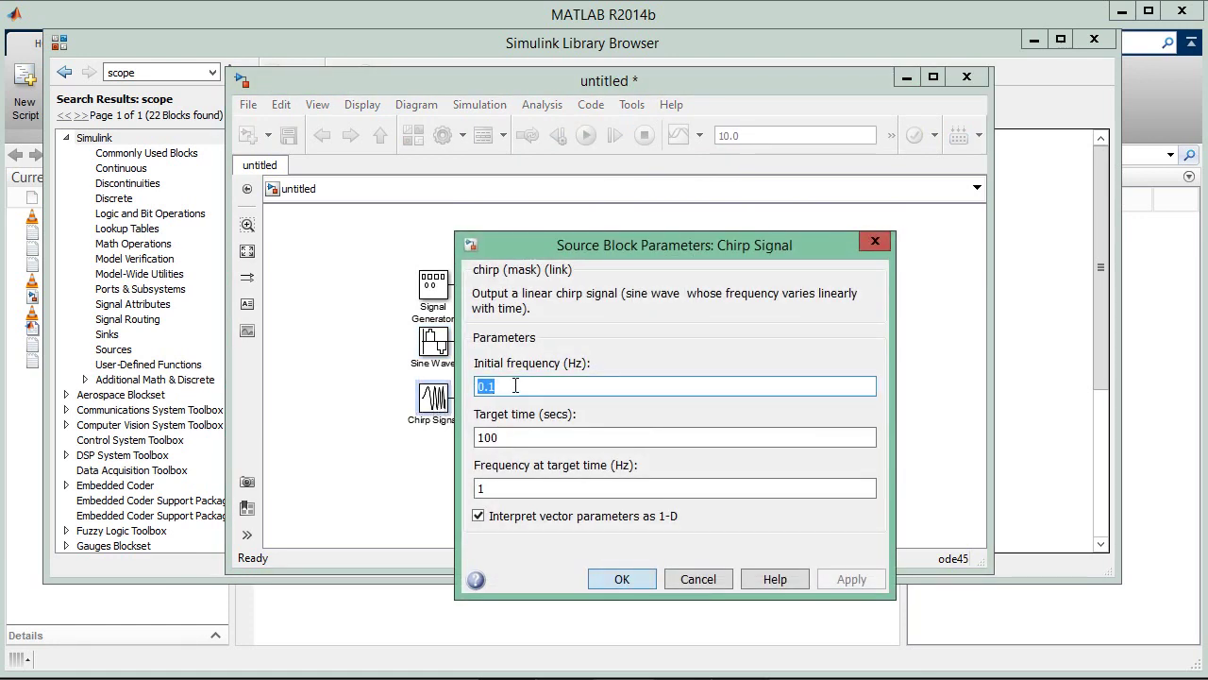
type("1")
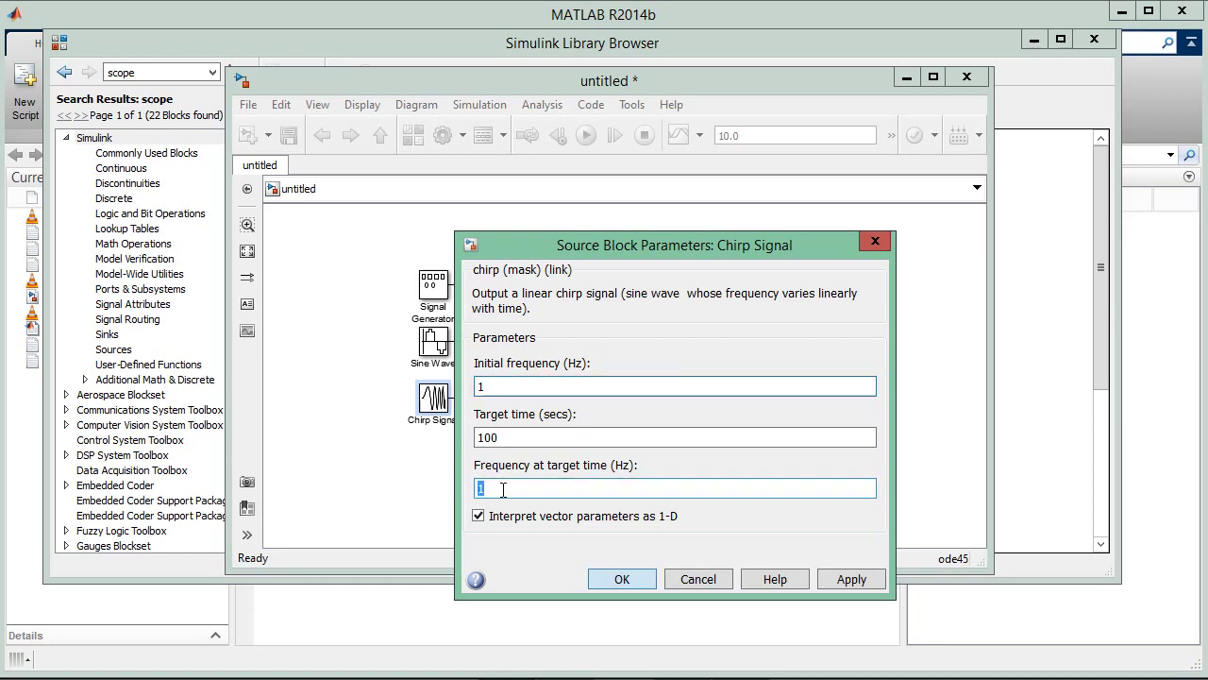
type("10")
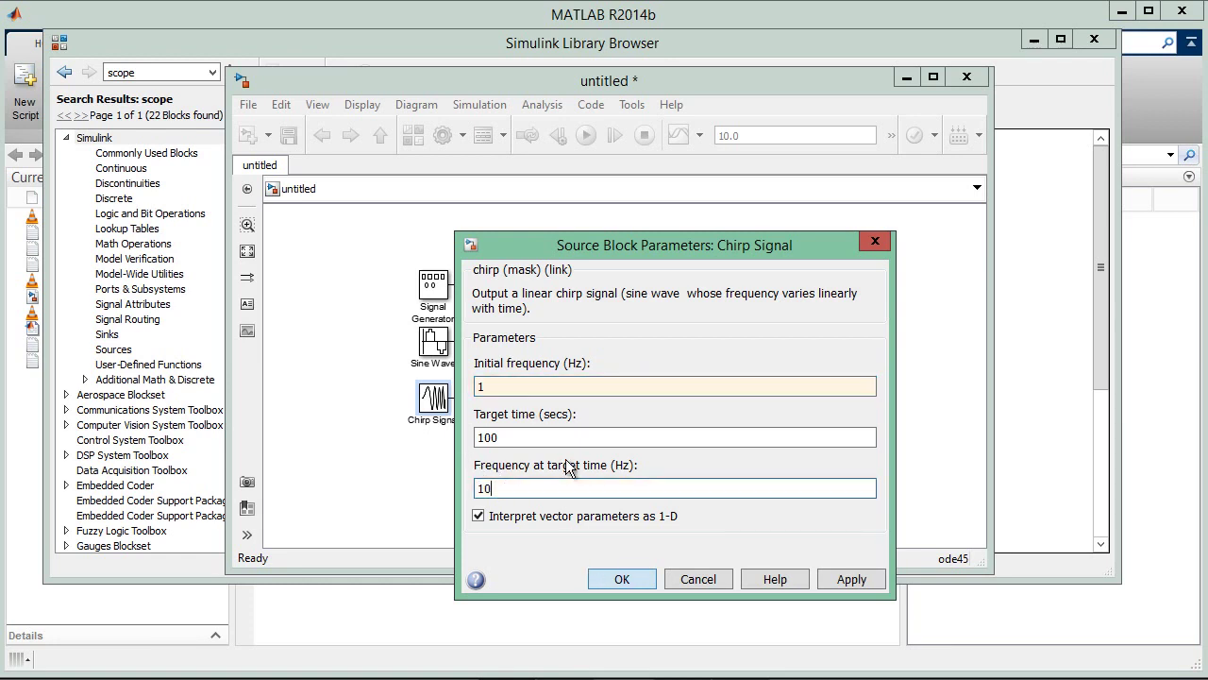
left_click(569, 435)
type("1")
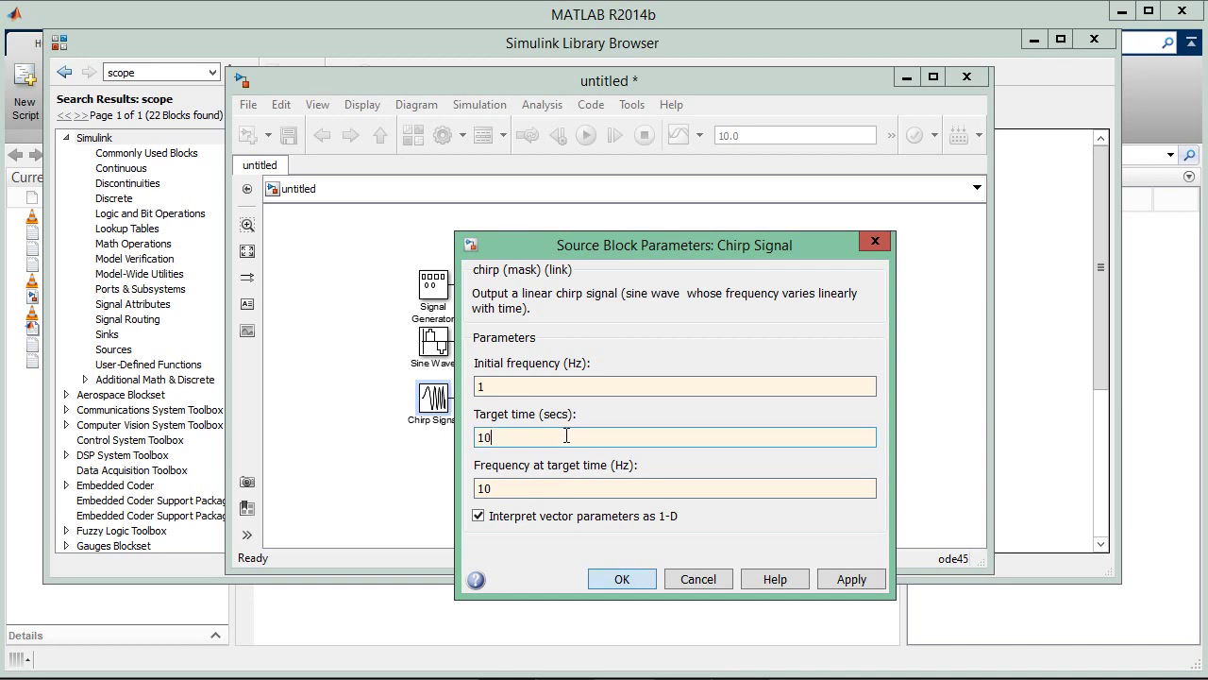
left_click(622, 578)
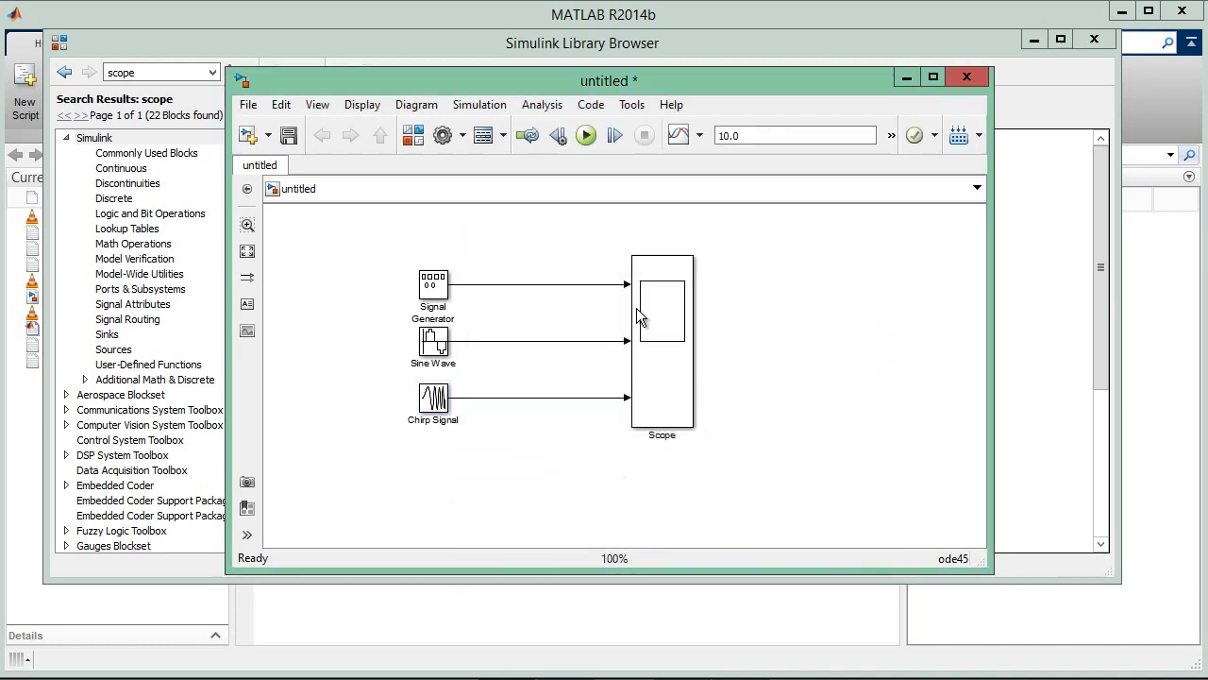
Step: Run the 10 s simulation and view the sawtooth, sine and chirp in an enlarged, autoscaled Scope
left_click(586, 136)
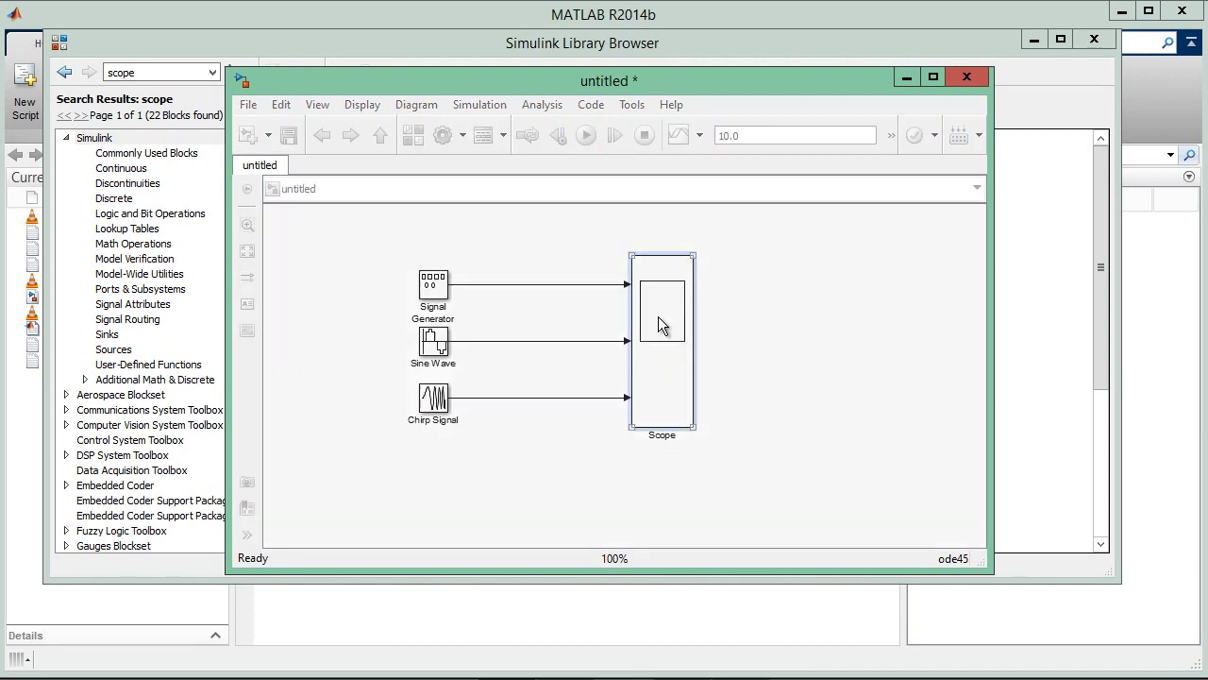
left_click(653, 352)
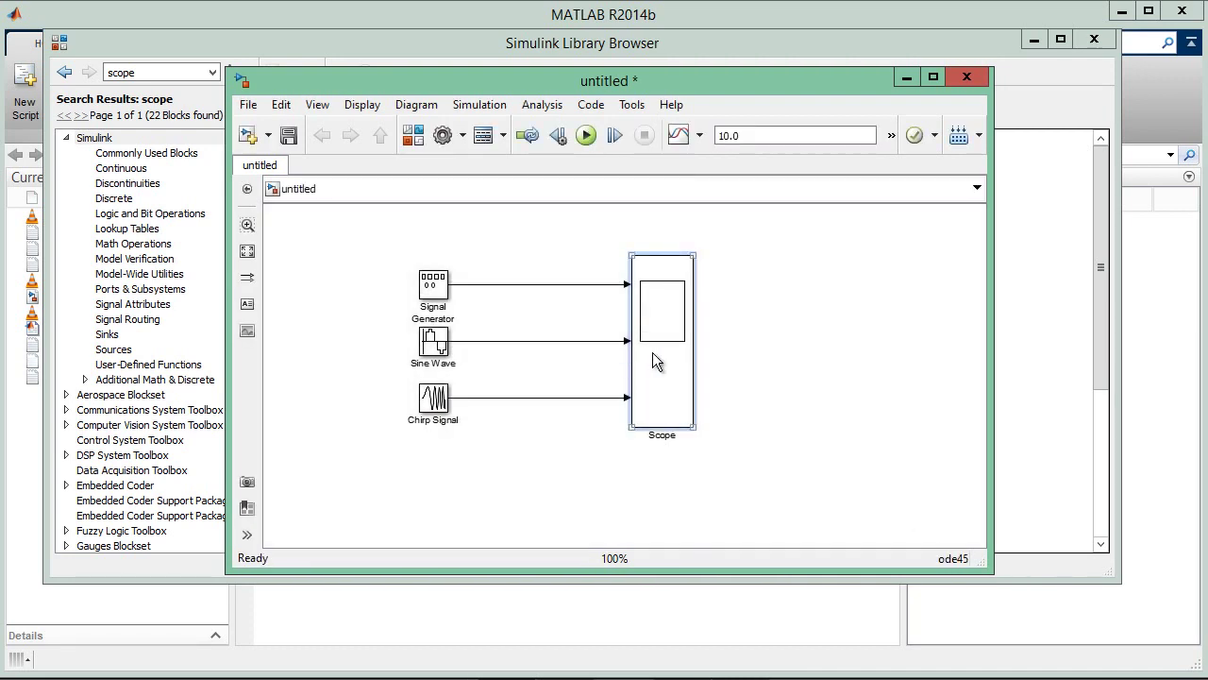
double_click(658, 325)
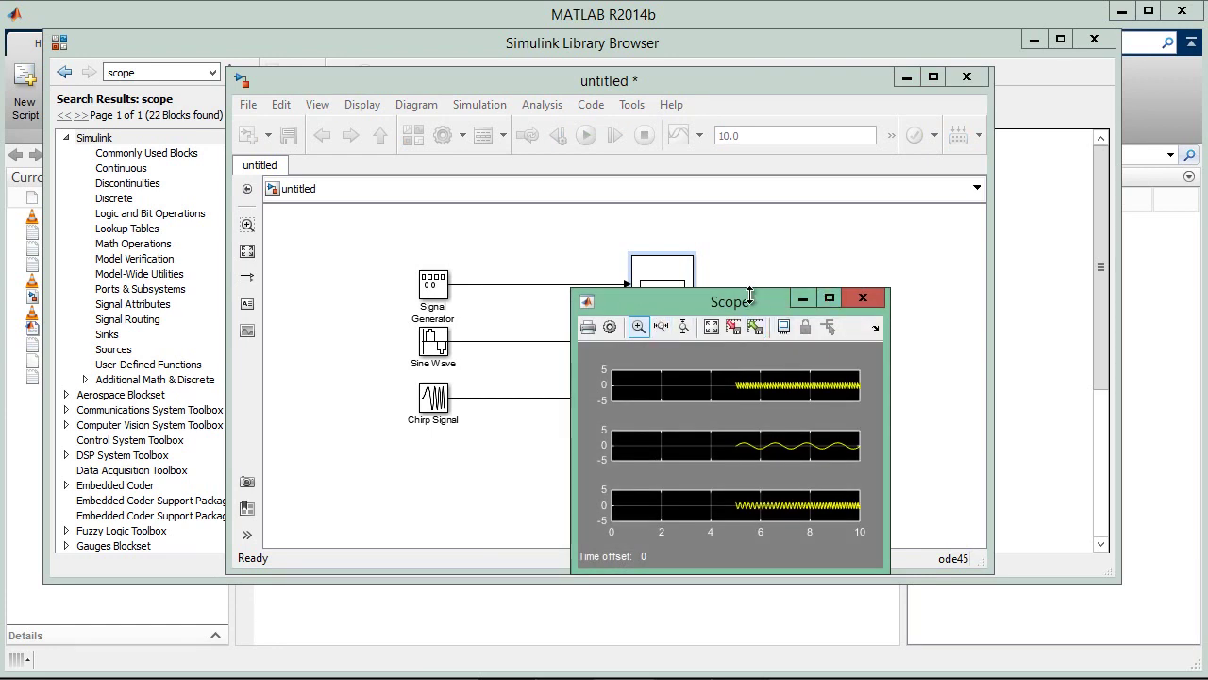
left_click_drag(583, 290, 235, 43)
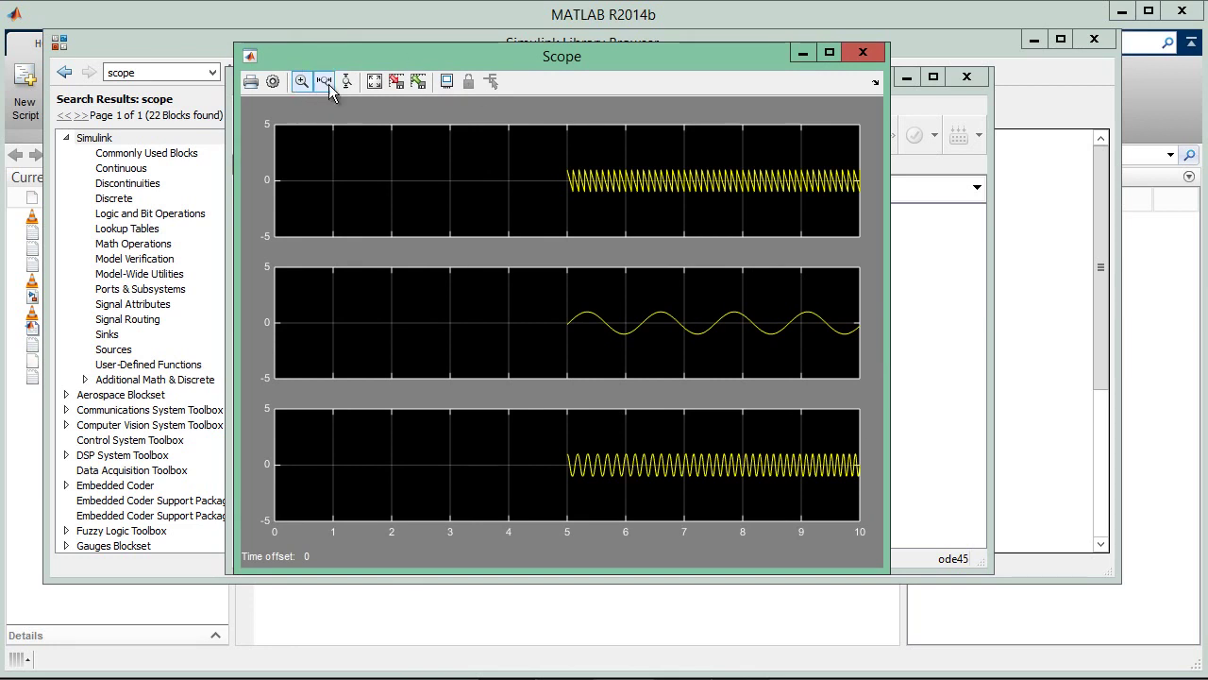
left_click(374, 82)
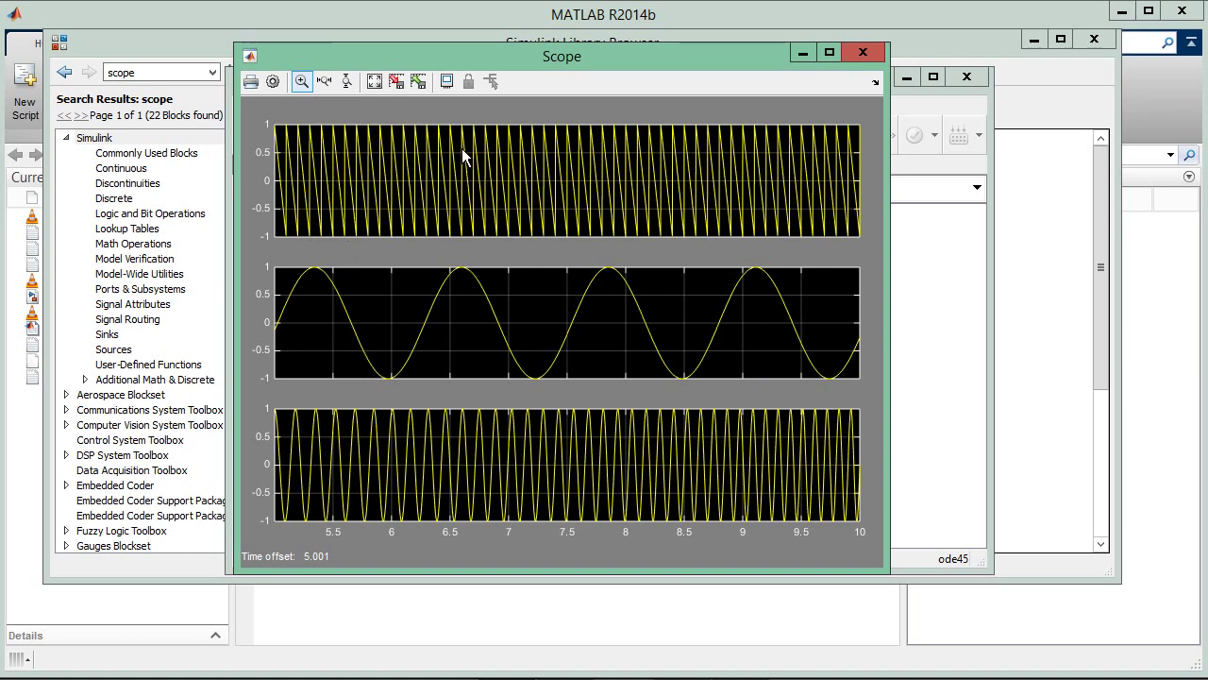
left_click(309, 85)
Step: Change the simulation stop time to 100 s and rerun the model
left_click(861, 54)
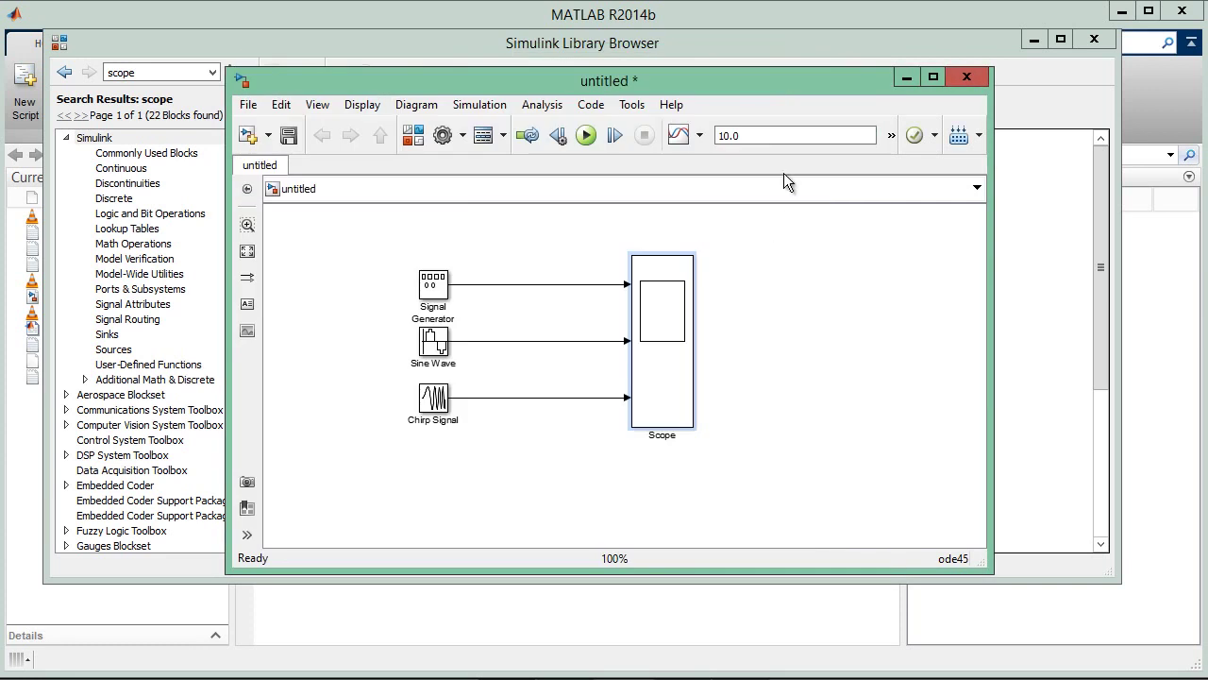
double_click(771, 137)
type("1")
left_click(767, 222)
left_click(585, 135)
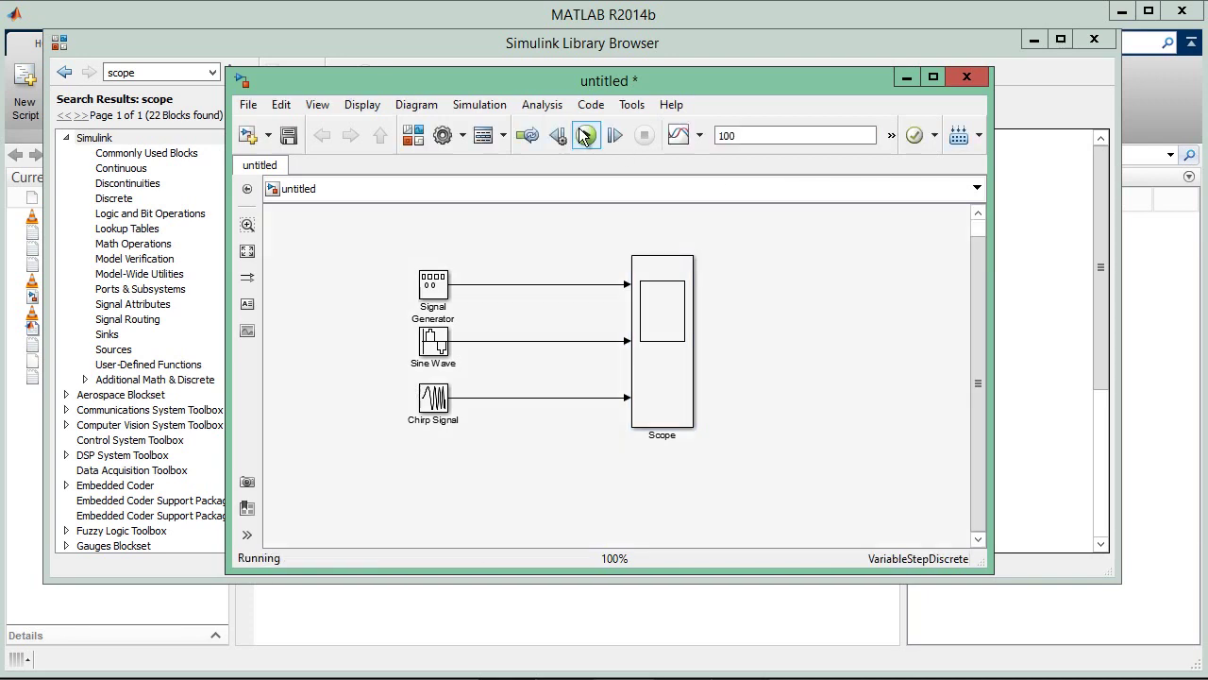
Step: Autoscale and enlarge the Scope, then zoom the time axis into the 95–100 s signals
double_click(658, 322)
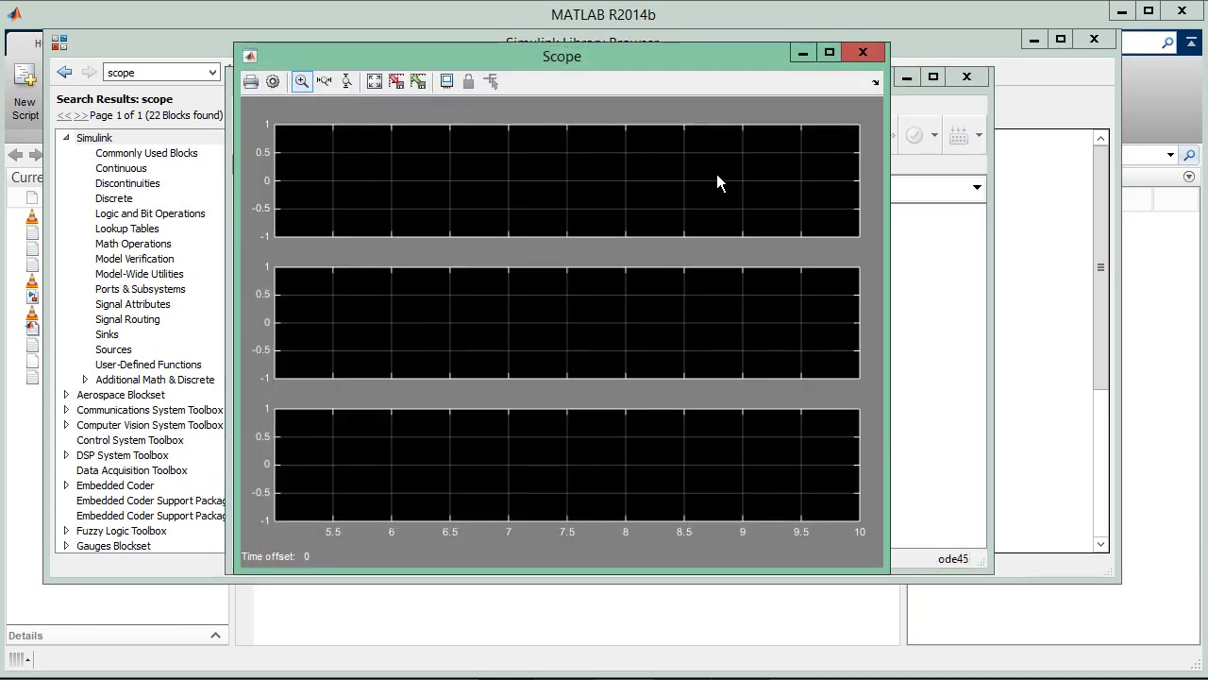
left_click(376, 81)
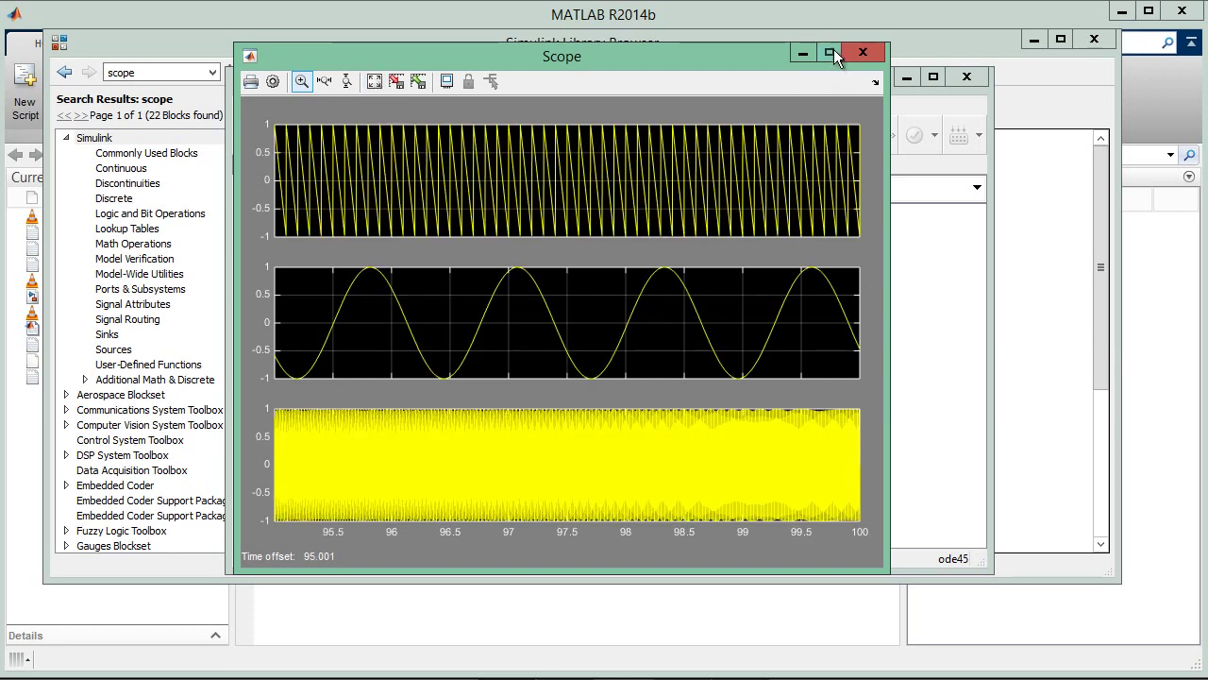
left_click_drag(889, 233, 1187, 233)
left_click_drag(236, 232, 2, 232)
left_click(136, 82)
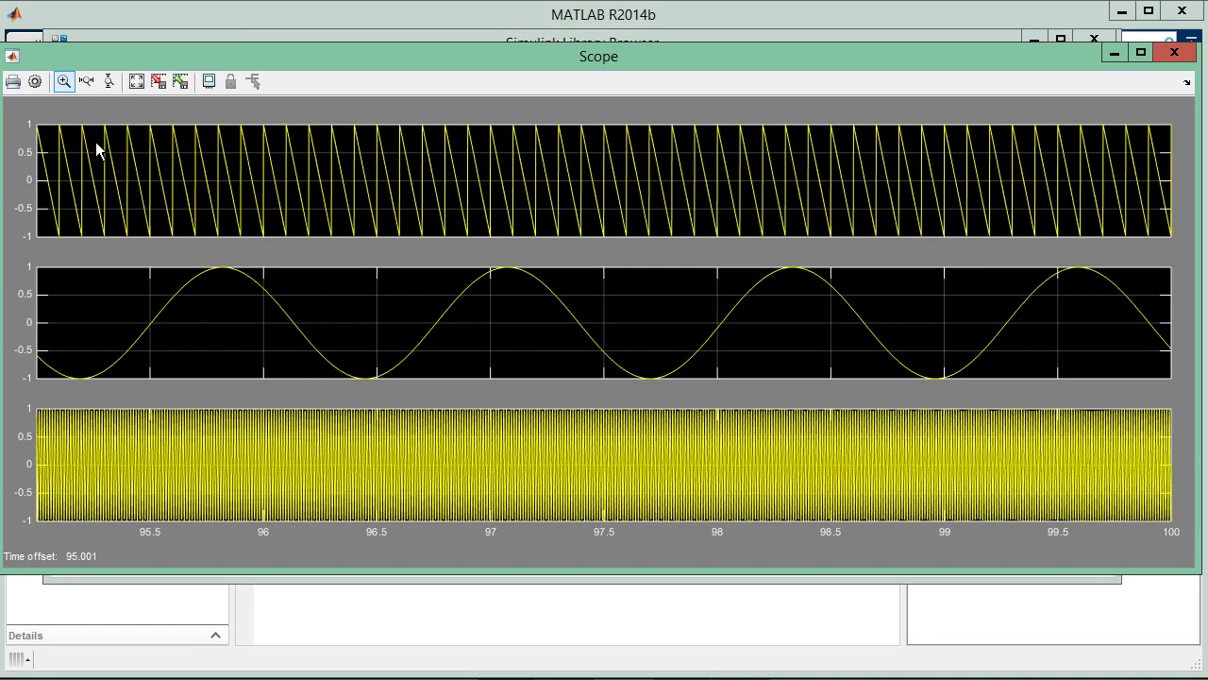
left_click(87, 82)
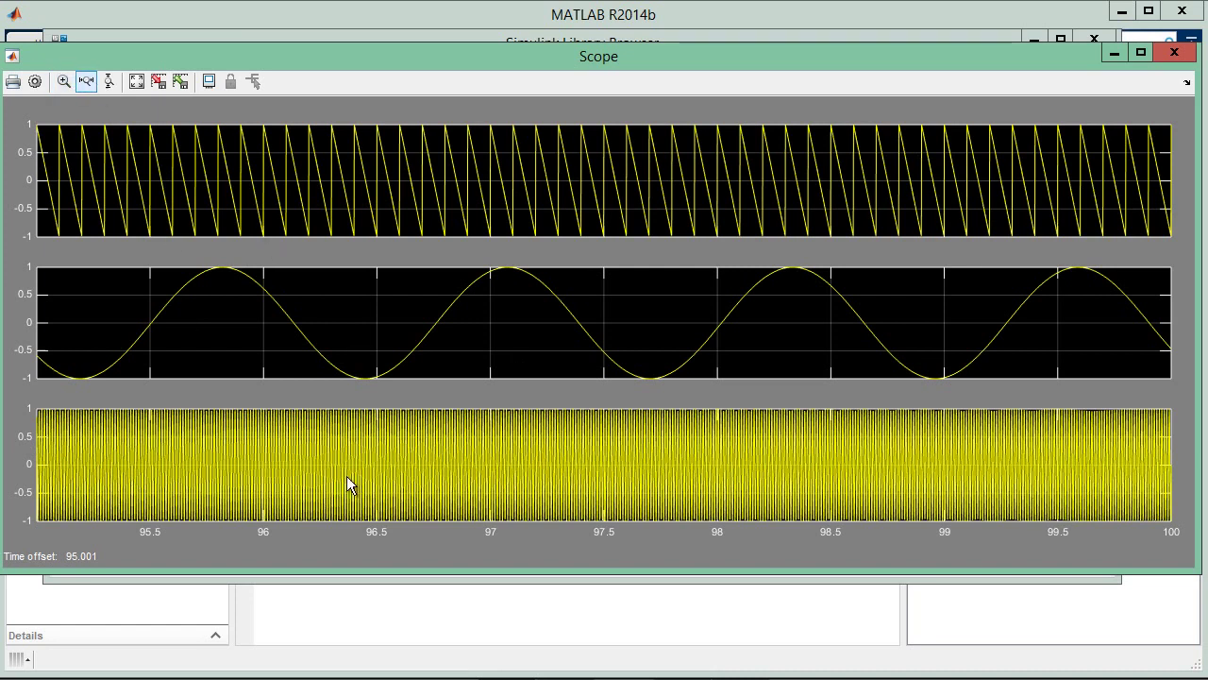
left_click(528, 504)
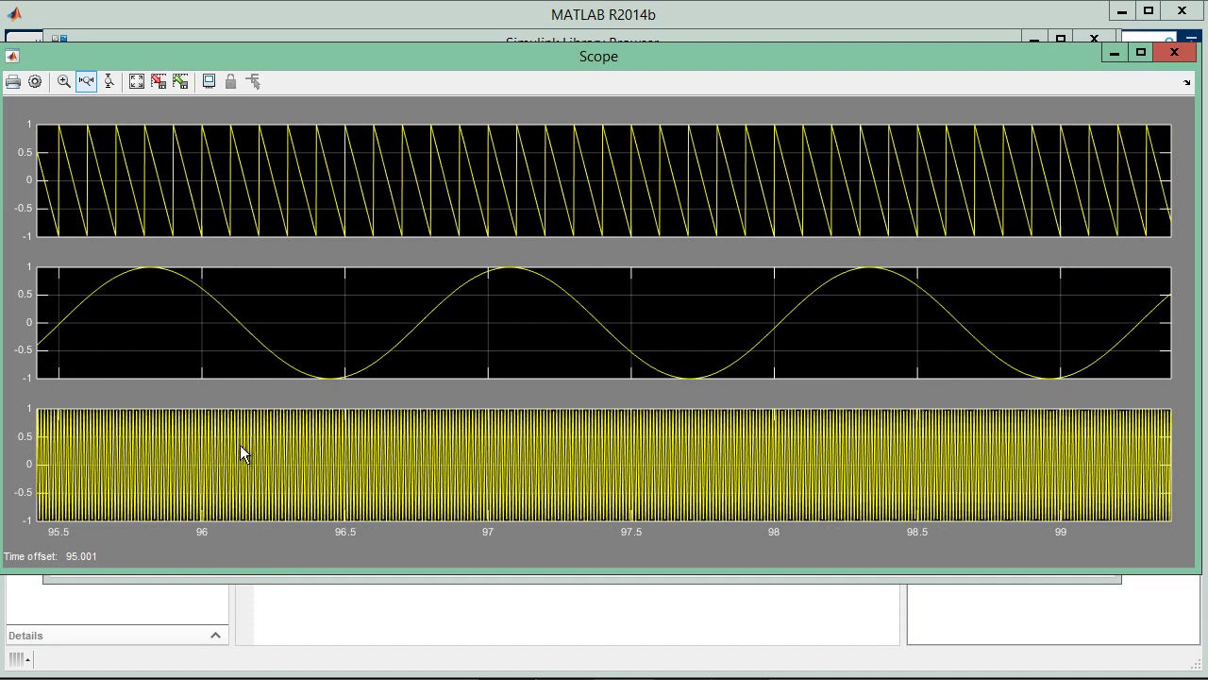
left_click_drag(877, 451, 318, 485)
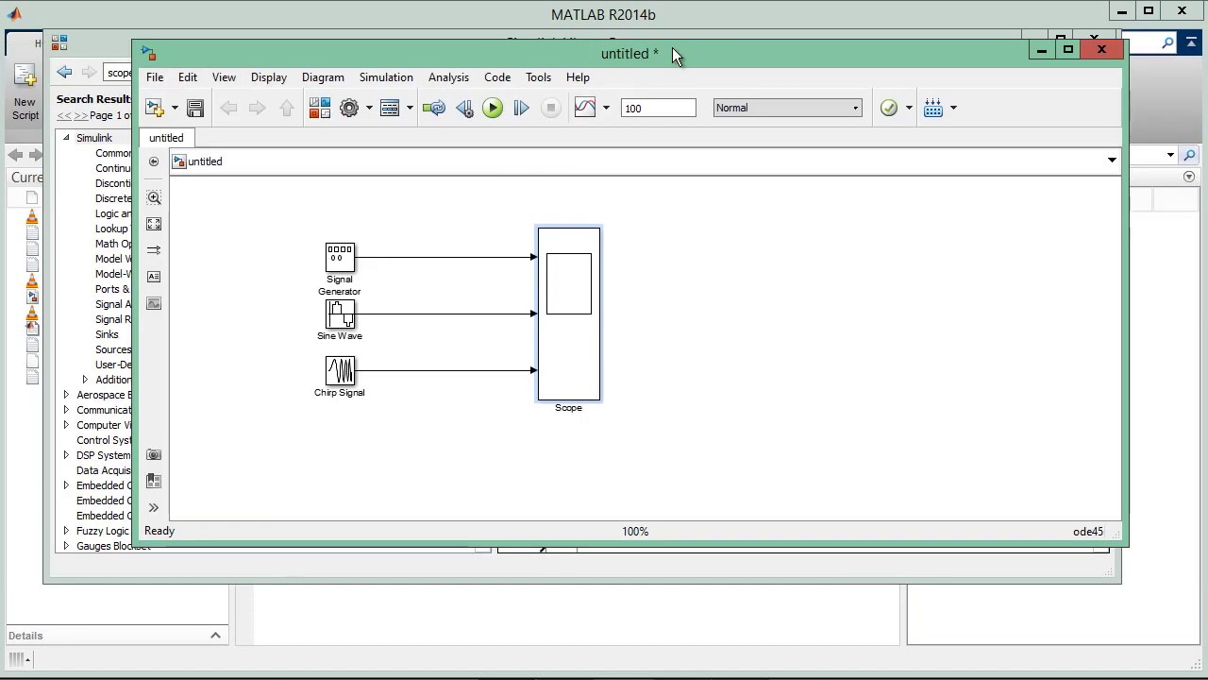